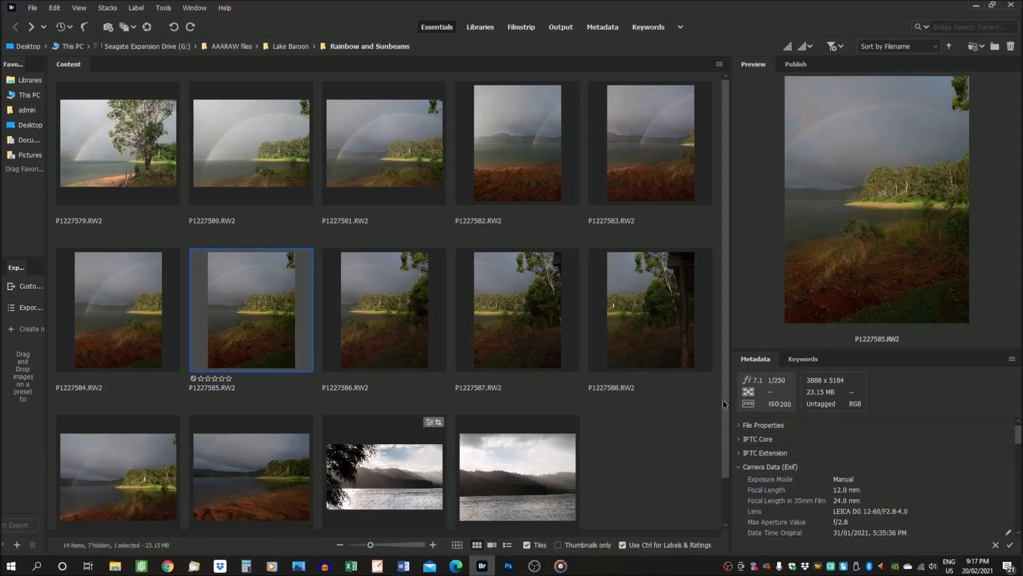
# - Preview the portrait lake shots P1227582 to P1227588 and the landscape shot P1227581, comparing how the scene overlaps between frames
pyautogui.click(510, 141)
pyautogui.click(661, 139)
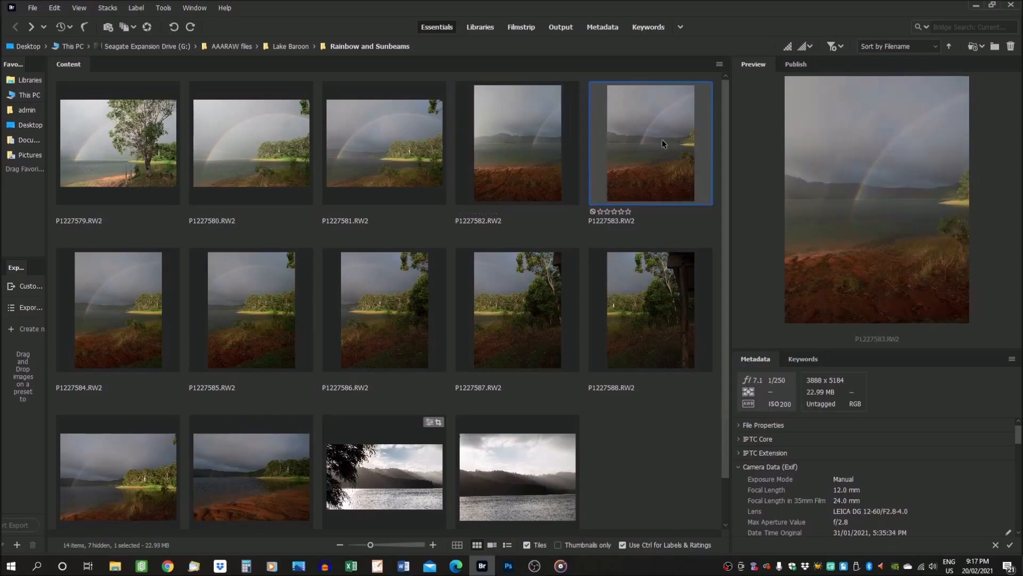
pyautogui.press('Right')
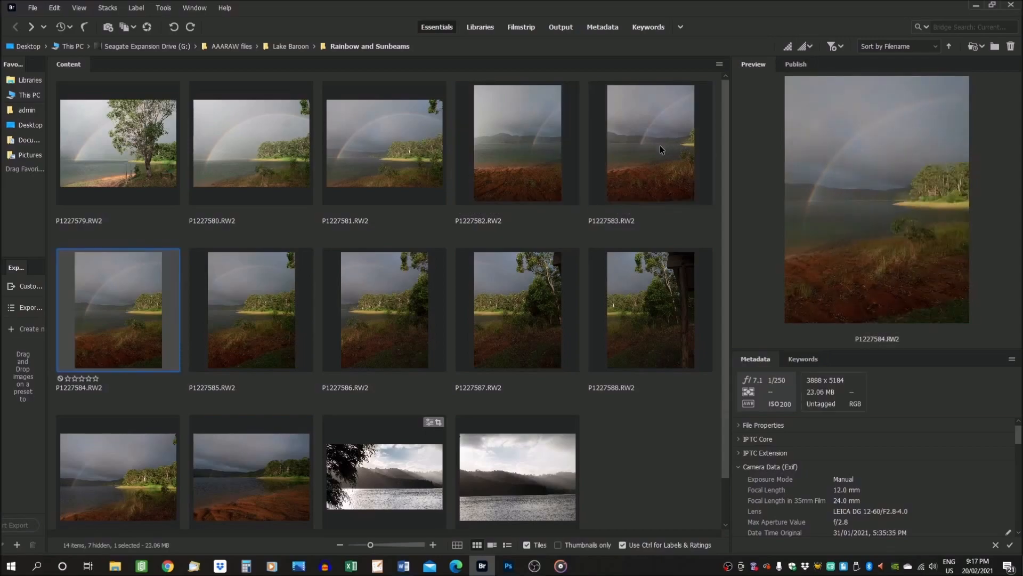
pyautogui.press('Right')
pyautogui.press('Right')
pyautogui.press('Right')
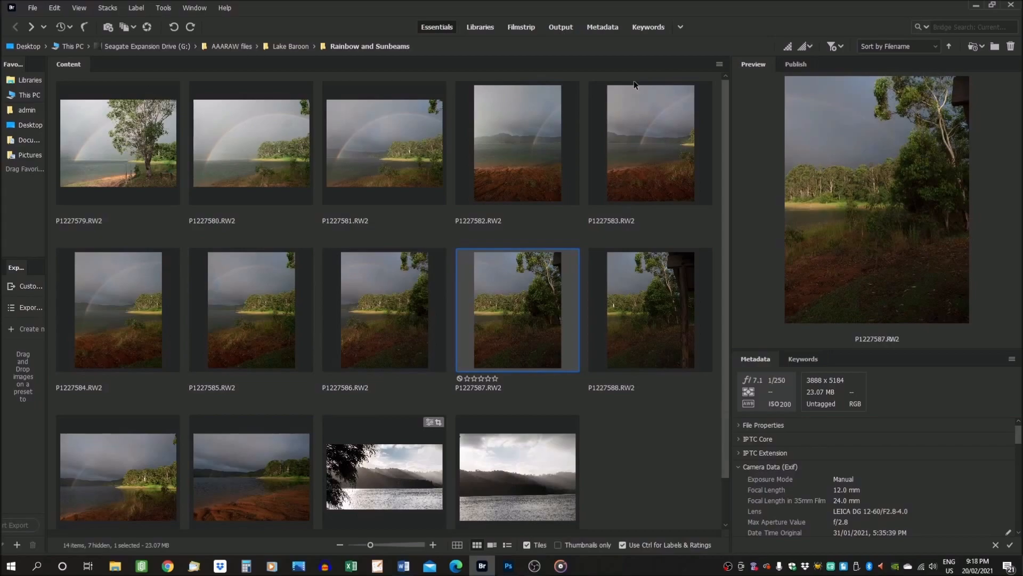
pyautogui.click(375, 142)
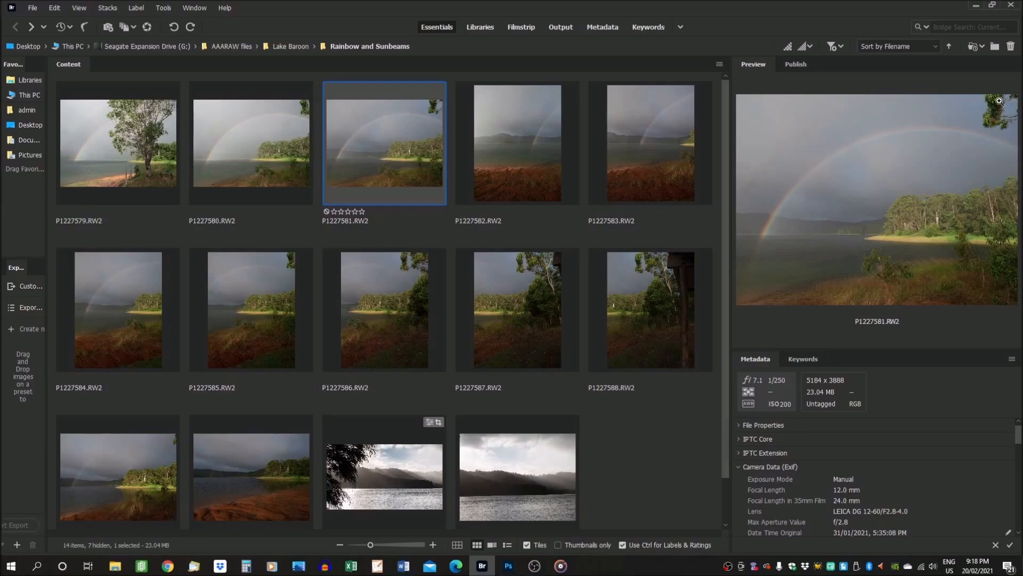
pyautogui.click(511, 140)
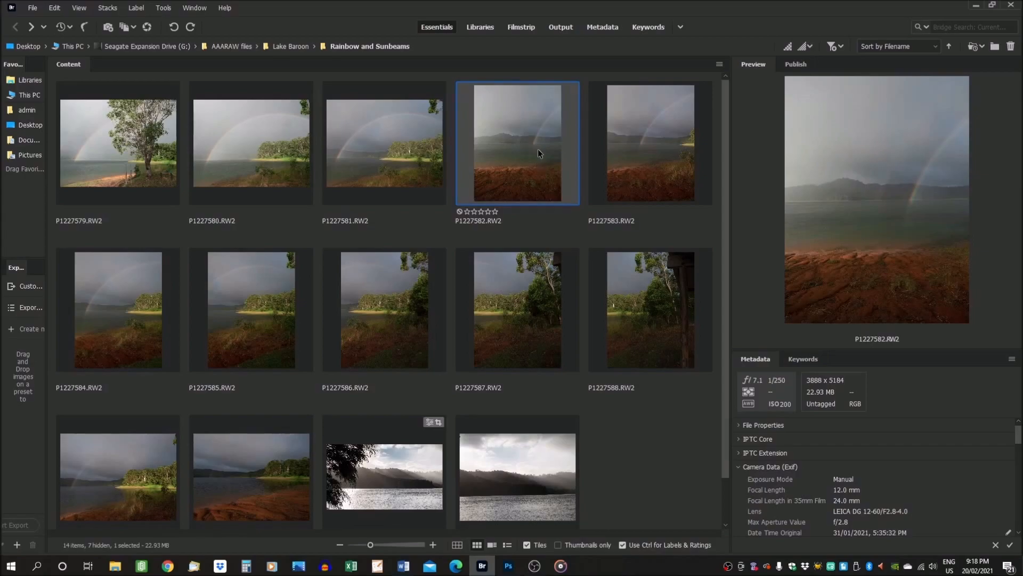
pyautogui.click(624, 152)
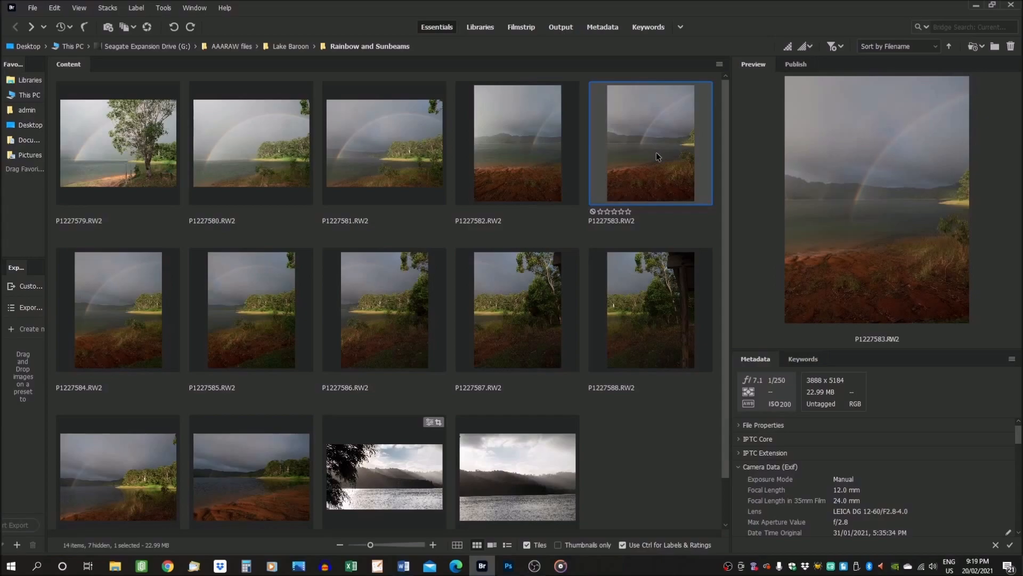
pyautogui.press('Right')
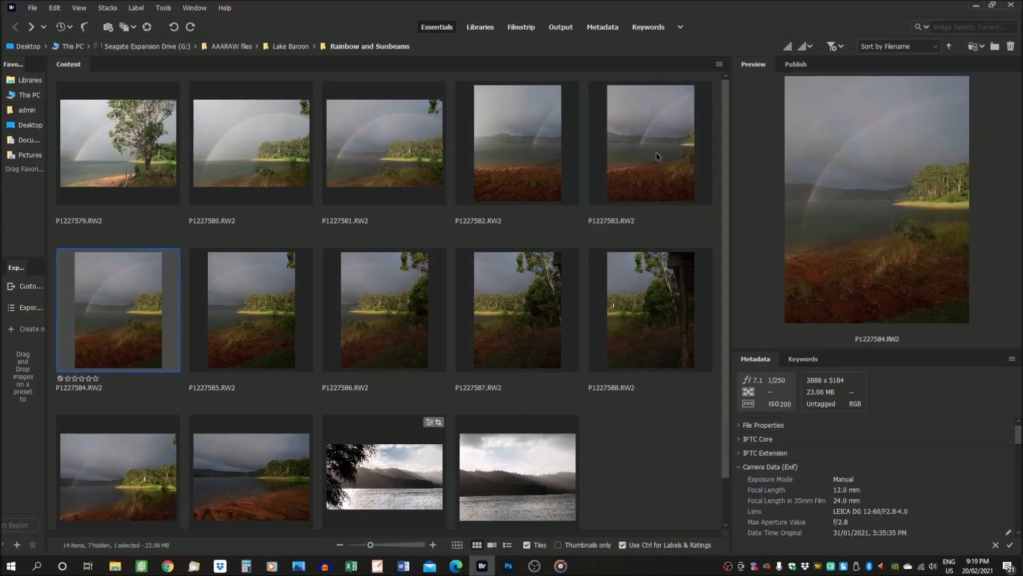
pyautogui.press('Right')
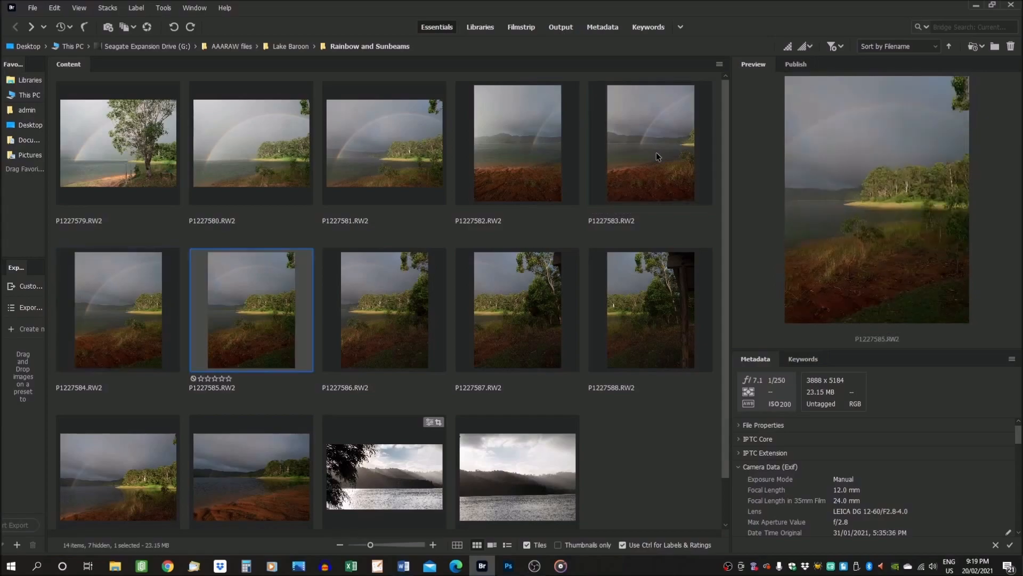
pyautogui.press('Right')
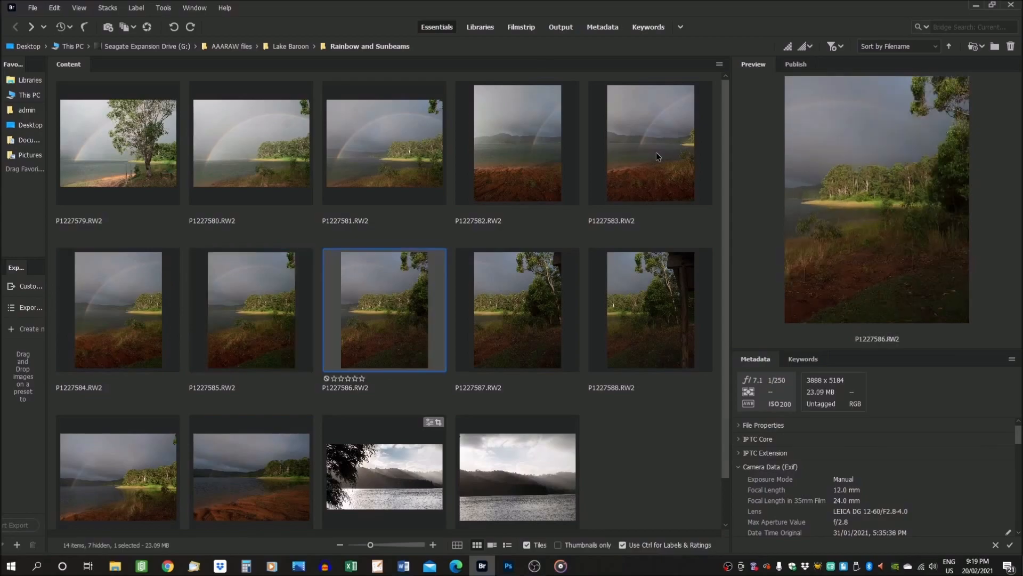
pyautogui.press('Right')
pyautogui.press('Right')
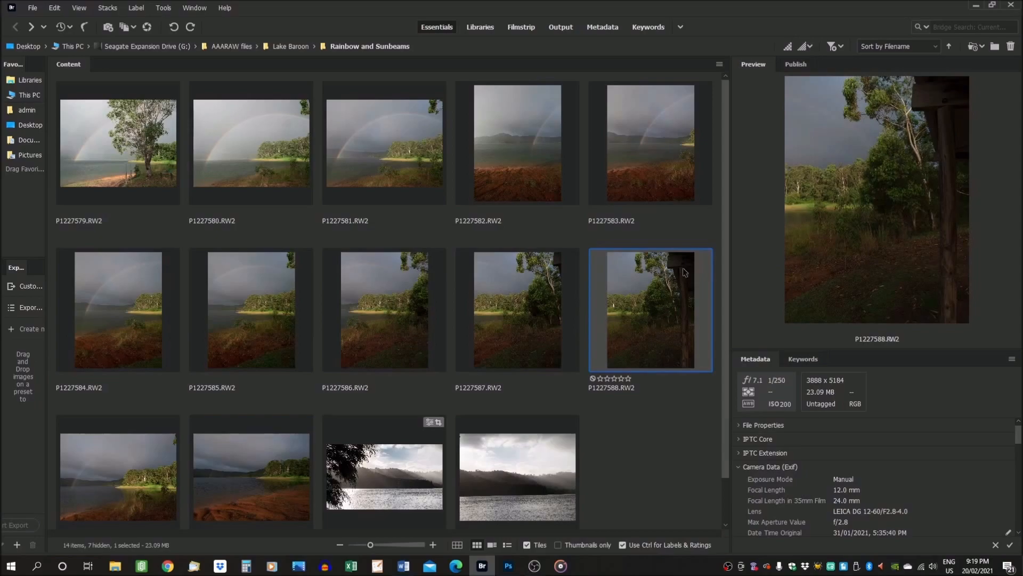
# - Open the six portrait raw photos P1227582 to P1227587 together in Camera Raw
pyautogui.click(514, 131)
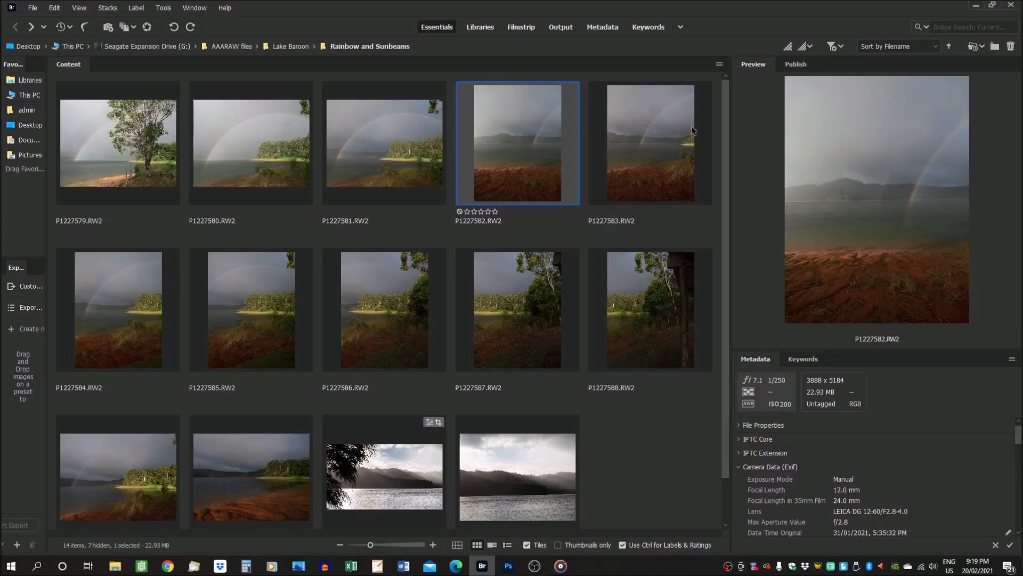
pyautogui.click(662, 128)
pyautogui.click(515, 136)
pyautogui.keyDown('ctrl'); pyautogui.click(650, 133); pyautogui.keyUp('ctrl')
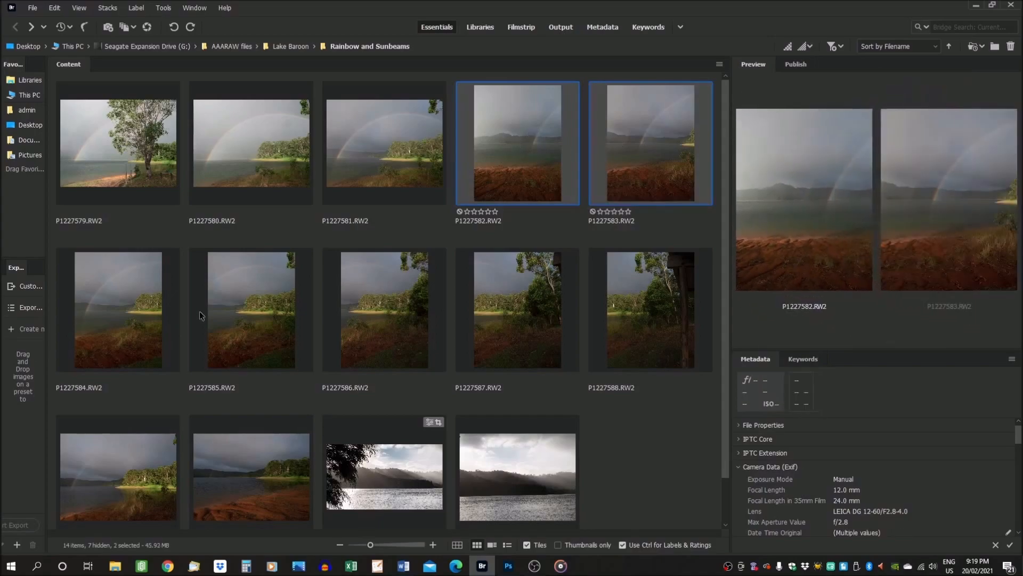
pyautogui.keyDown('ctrl'); pyautogui.click(124, 309); pyautogui.keyUp('ctrl')
pyautogui.keyDown('ctrl'); pyautogui.click(231, 303); pyautogui.keyUp('ctrl')
pyautogui.keyDown('ctrl'); pyautogui.click(385, 296); pyautogui.keyUp('ctrl')
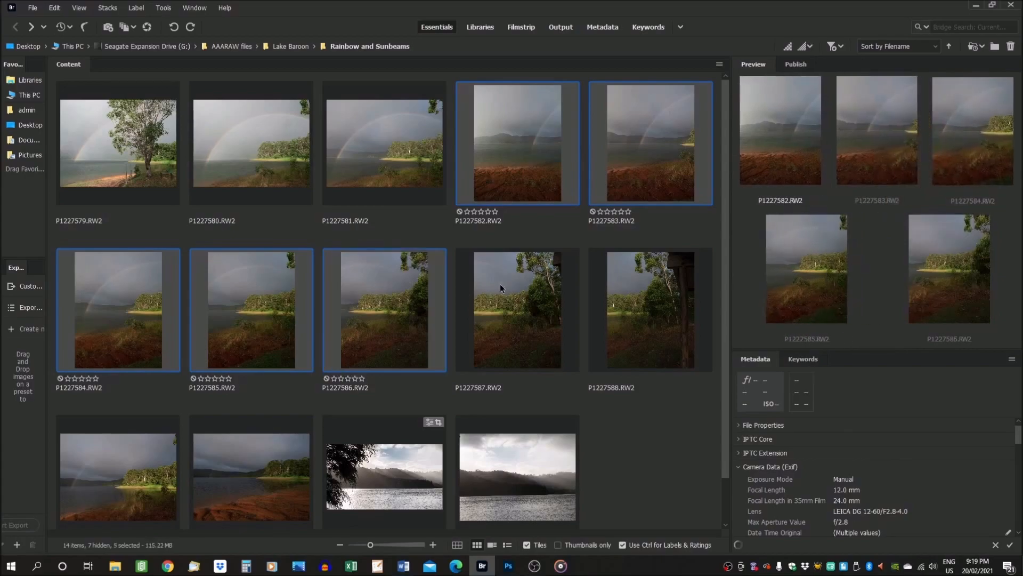
pyautogui.keyDown('ctrl'); pyautogui.click(520, 281); pyautogui.keyUp('ctrl')
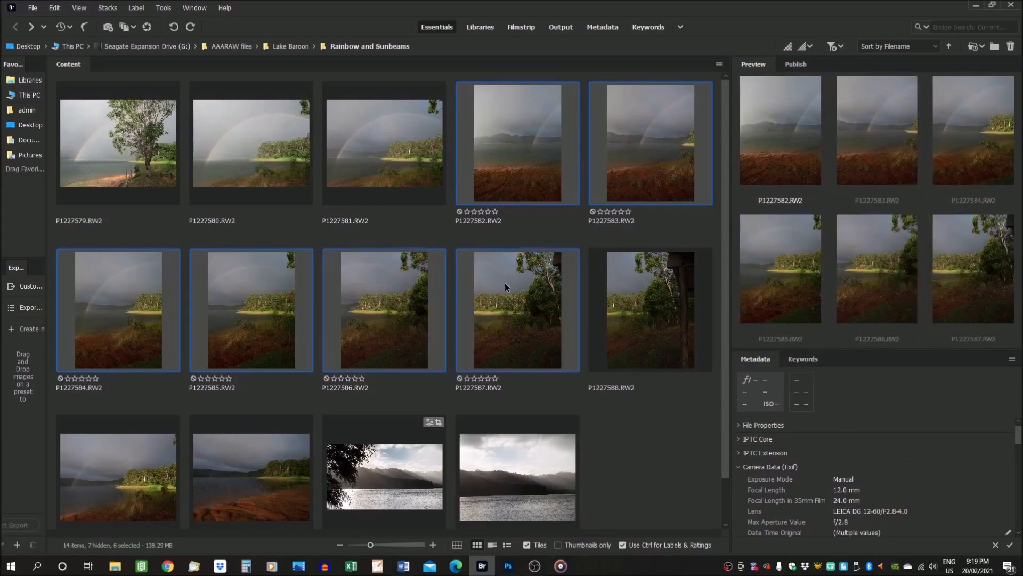
pyautogui.rightClick(504, 282)
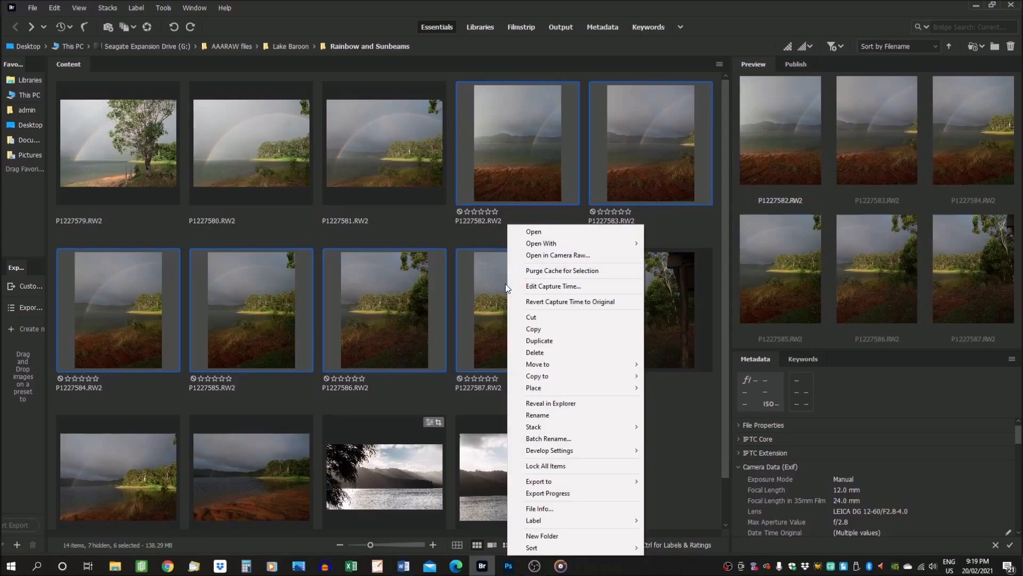
pyautogui.click(556, 237)
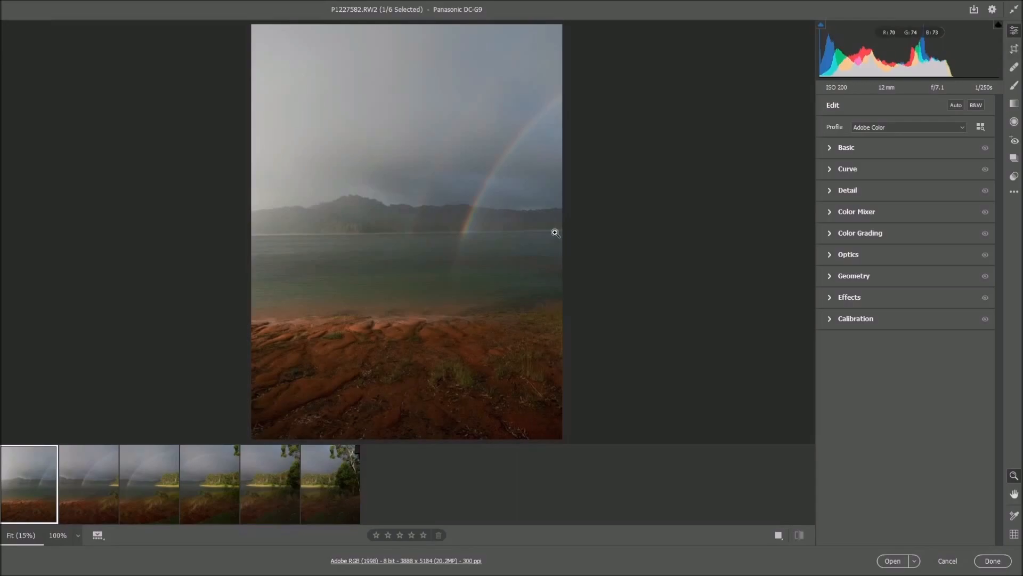
# - Merge all six filmstrip photos into a panorama with Spherical projection and Boundary Warp 0, saving it as P1227586-Pano.dng
pyautogui.moveTo(168, 474)
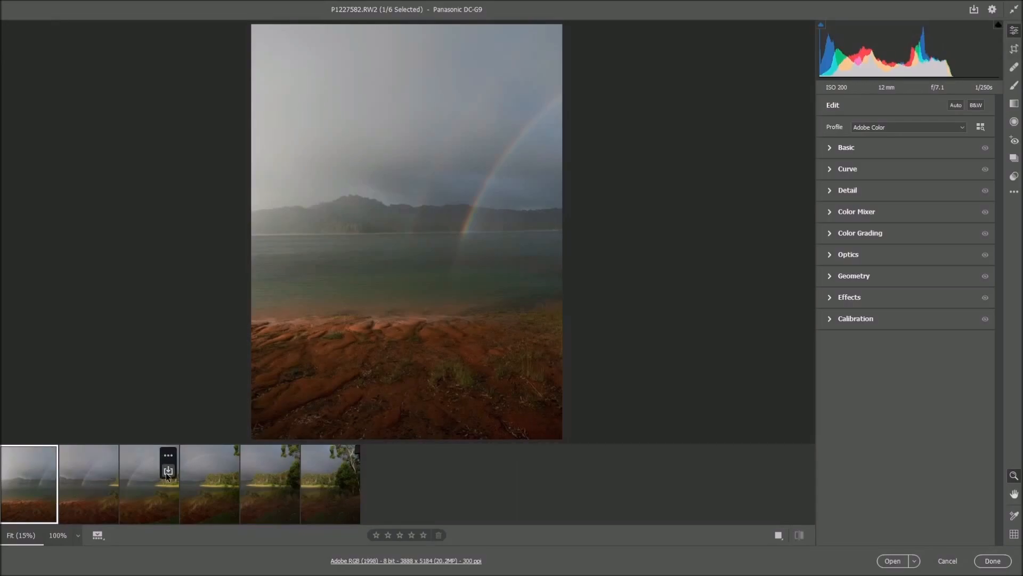
pyautogui.click(323, 496)
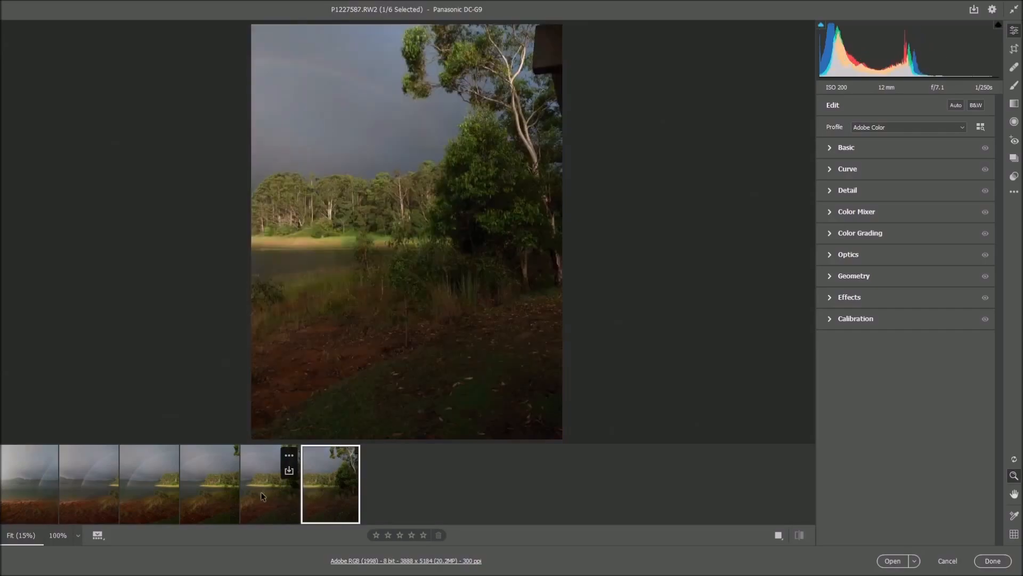
pyautogui.press('Left')
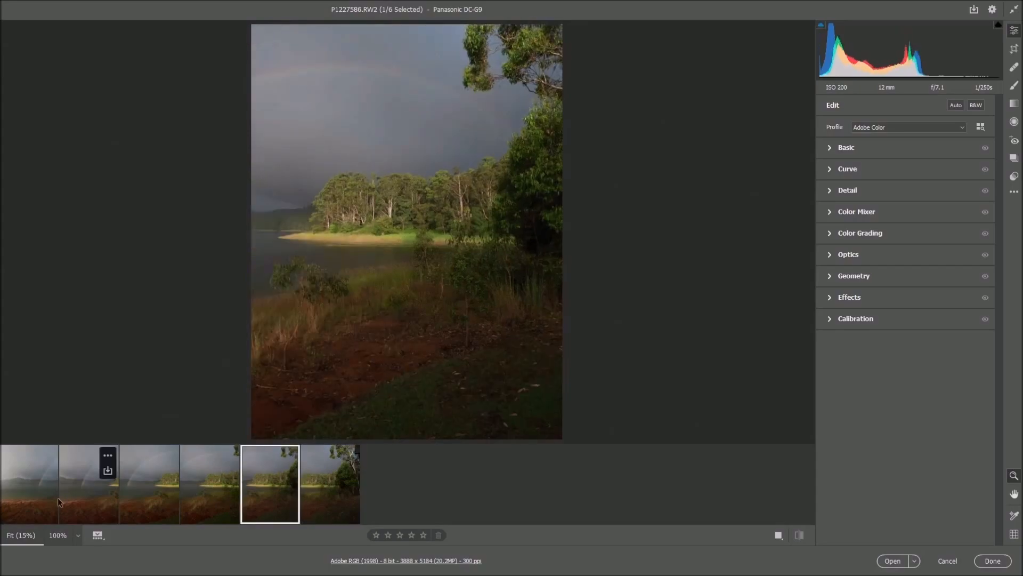
pyautogui.keyDown('ctrl'); pyautogui.click(30, 494); pyautogui.keyUp('ctrl')
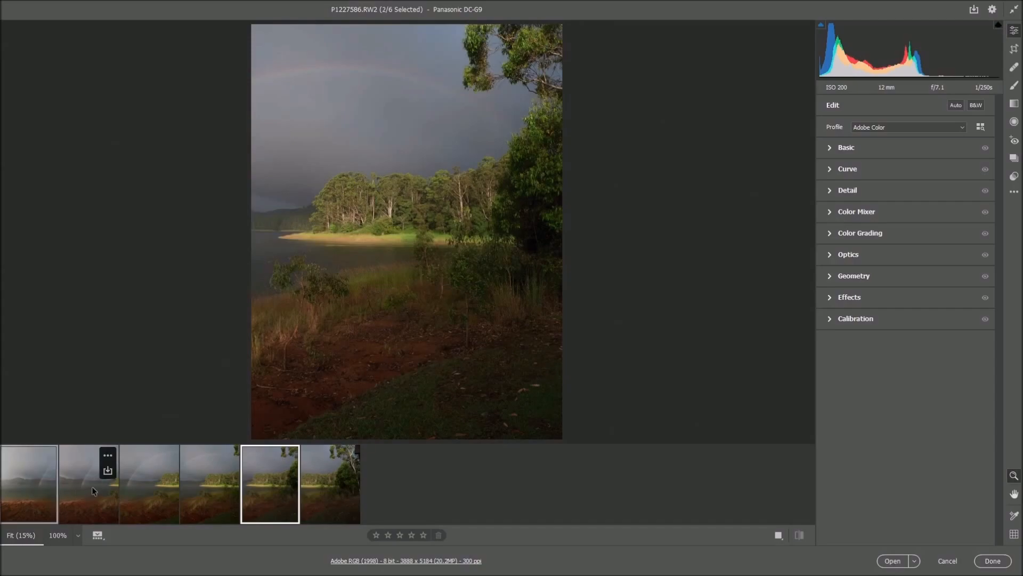
pyautogui.keyDown('ctrl'); pyautogui.click(106, 491); pyautogui.keyUp('ctrl')
pyautogui.keyDown('ctrl'); pyautogui.click(156, 490); pyautogui.keyUp('ctrl')
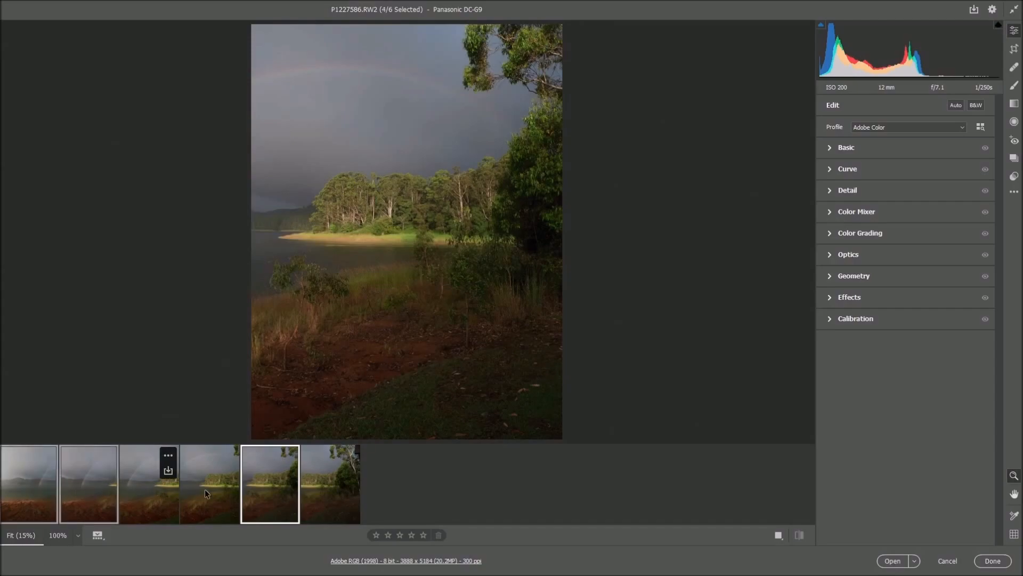
pyautogui.keyDown('ctrl'); pyautogui.click(207, 493); pyautogui.keyUp('ctrl')
pyautogui.keyDown('ctrl'); pyautogui.click(329, 497); pyautogui.keyUp('ctrl')
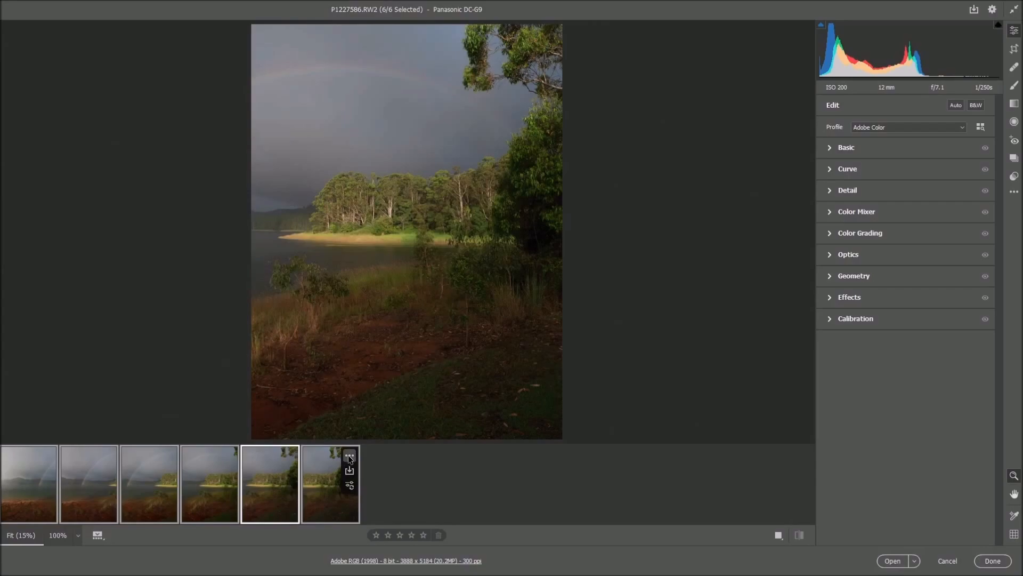
pyautogui.click(349, 457)
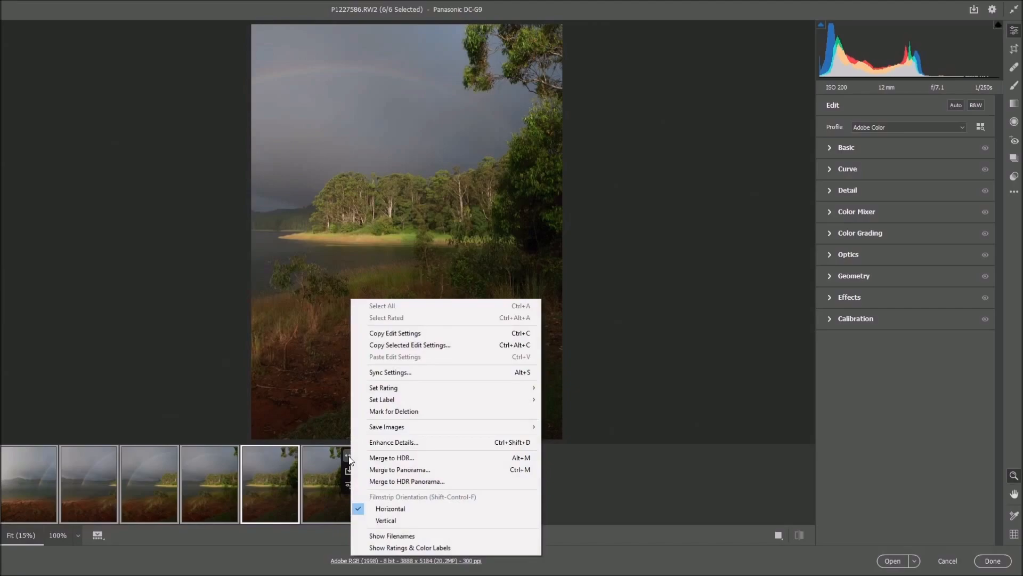
pyautogui.click(402, 471)
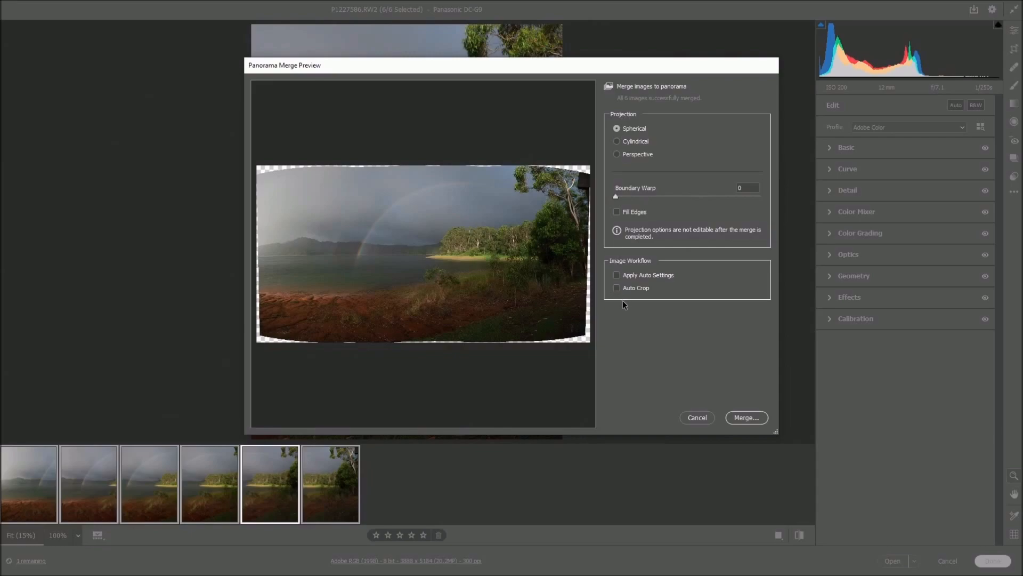
pyautogui.click(746, 419)
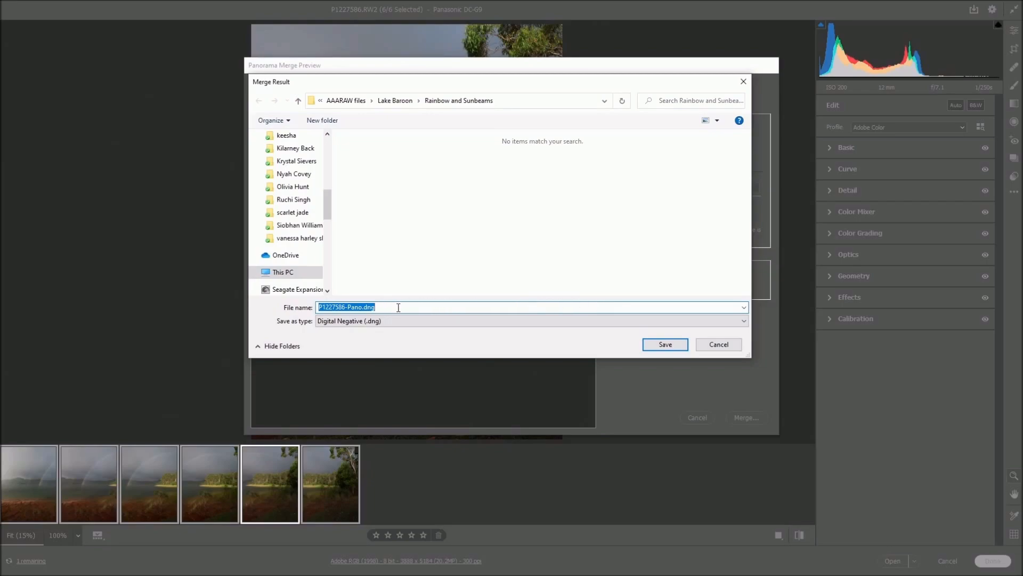
pyautogui.click(665, 345)
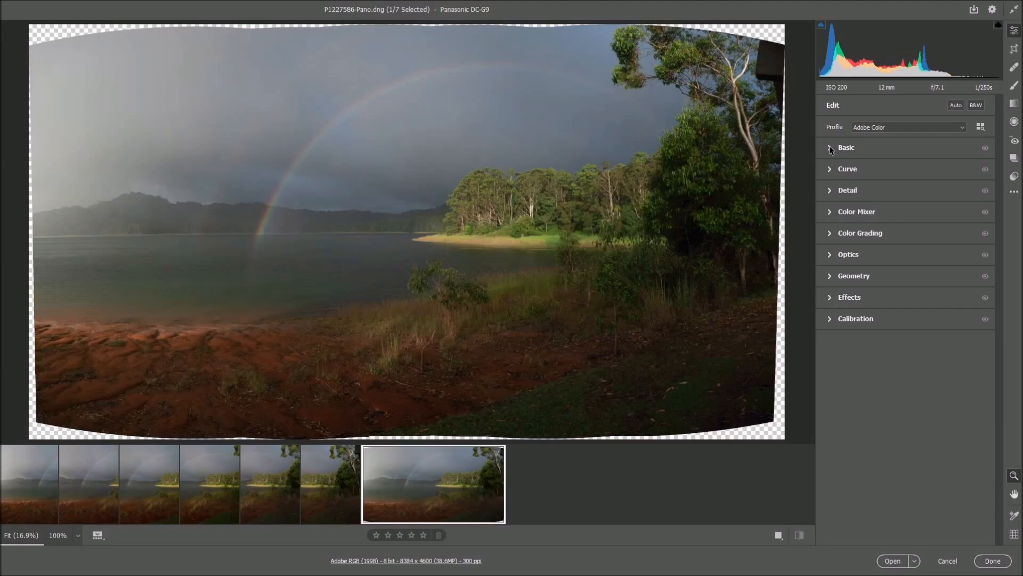
# - Pull in the crop on all four sides of the panorama to exclude the transparent borders, leaving about 7747 x 3918 pixels
pyautogui.click(1015, 49)
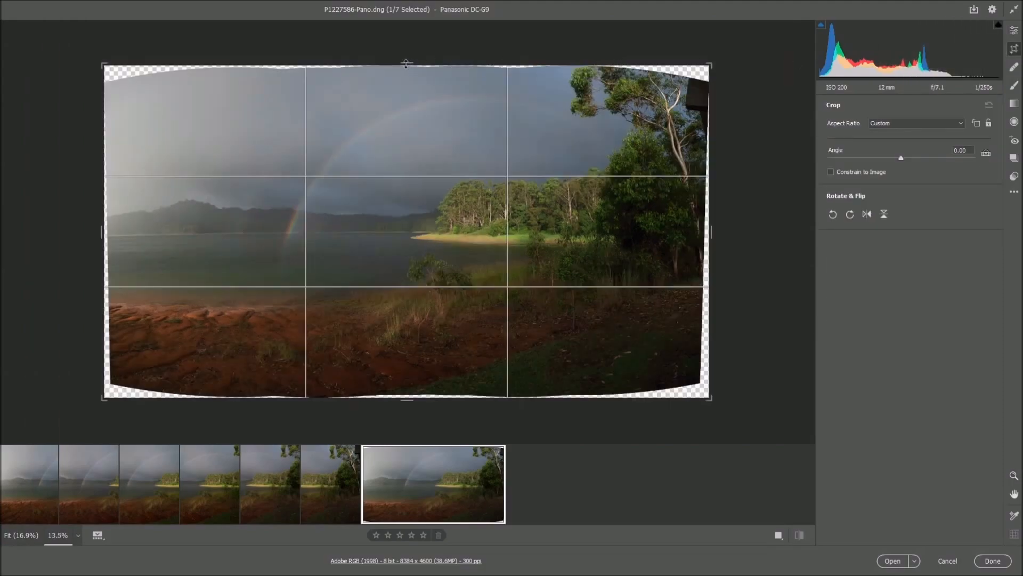
pyautogui.moveTo(406, 62); pyautogui.dragTo(406, 74)
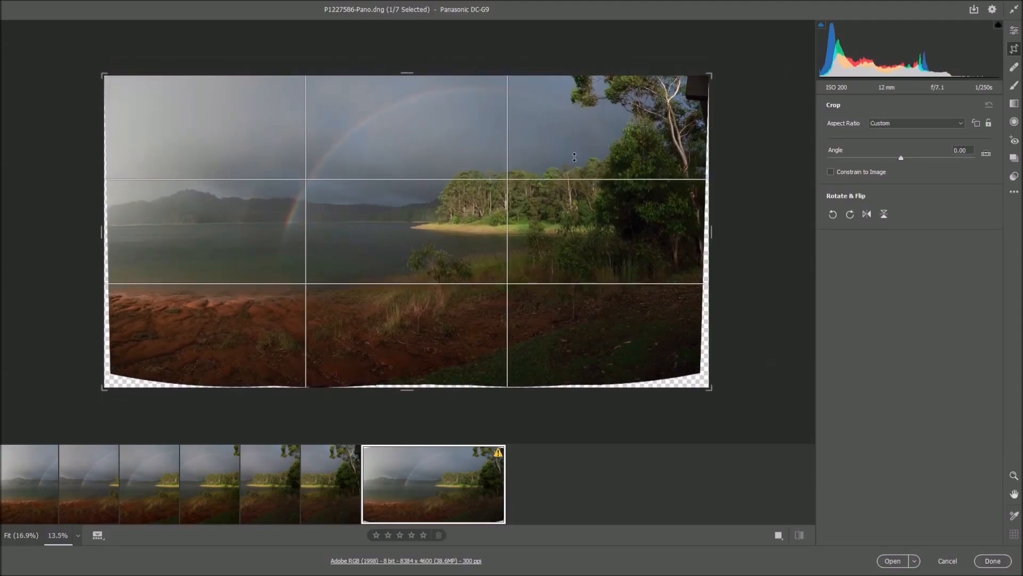
pyautogui.moveTo(707, 233); pyautogui.dragTo(698, 232)
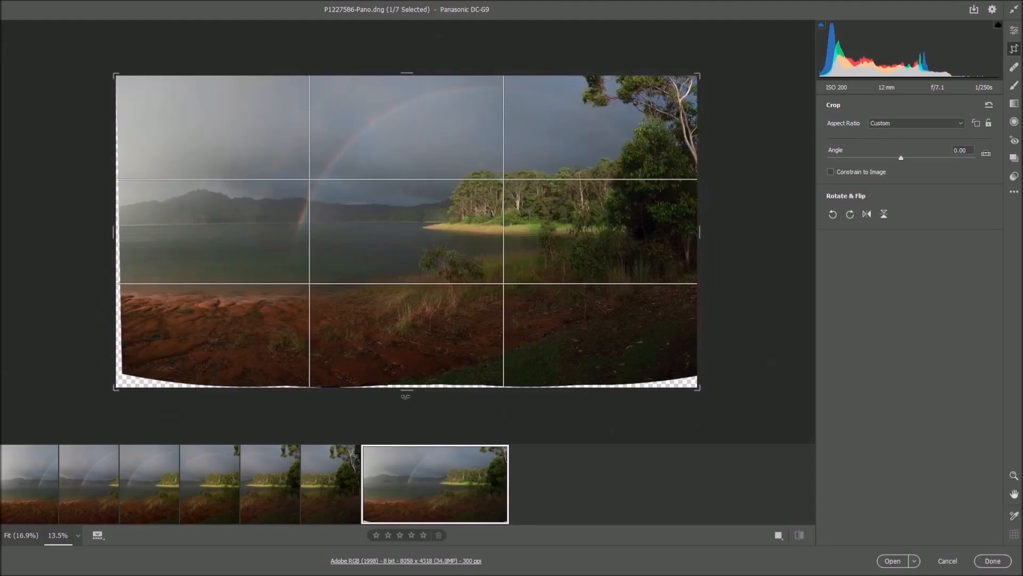
pyautogui.moveTo(407, 389); pyautogui.dragTo(406, 382)
pyautogui.moveTo(407, 375); pyautogui.dragTo(407, 374)
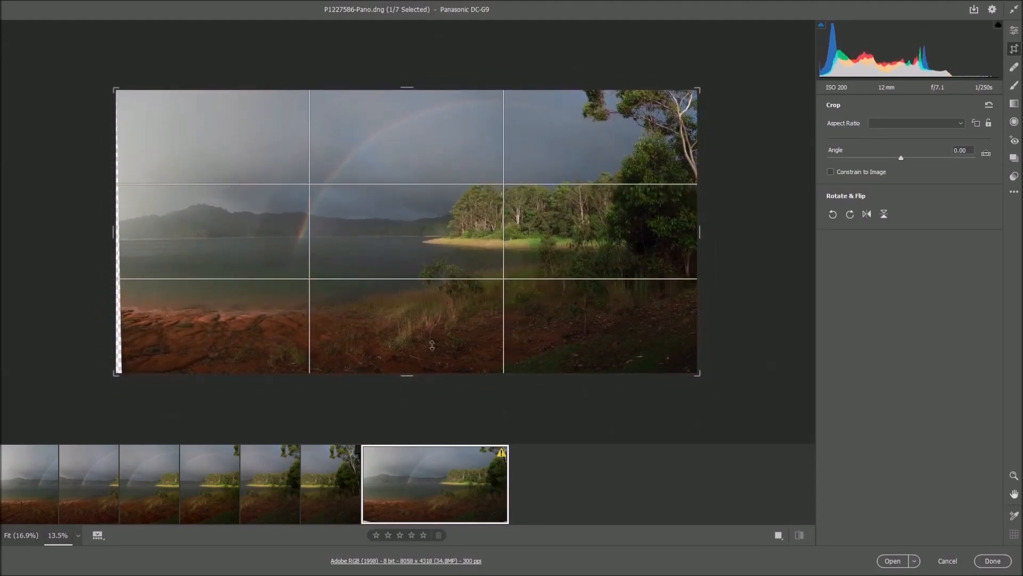
pyautogui.moveTo(111, 229); pyautogui.dragTo(123, 230)
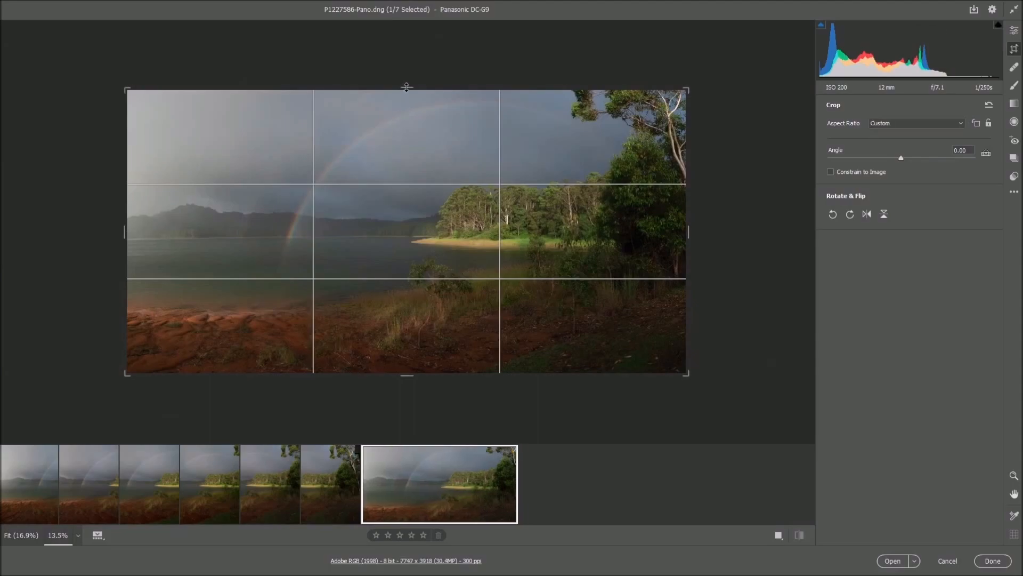
# - Raise the crop's top edge slightly, trim more water and shore from the left side, and apply the crop at about 7273 x 4037 pixels
pyautogui.moveTo(406, 86); pyautogui.dragTo(407, 84)
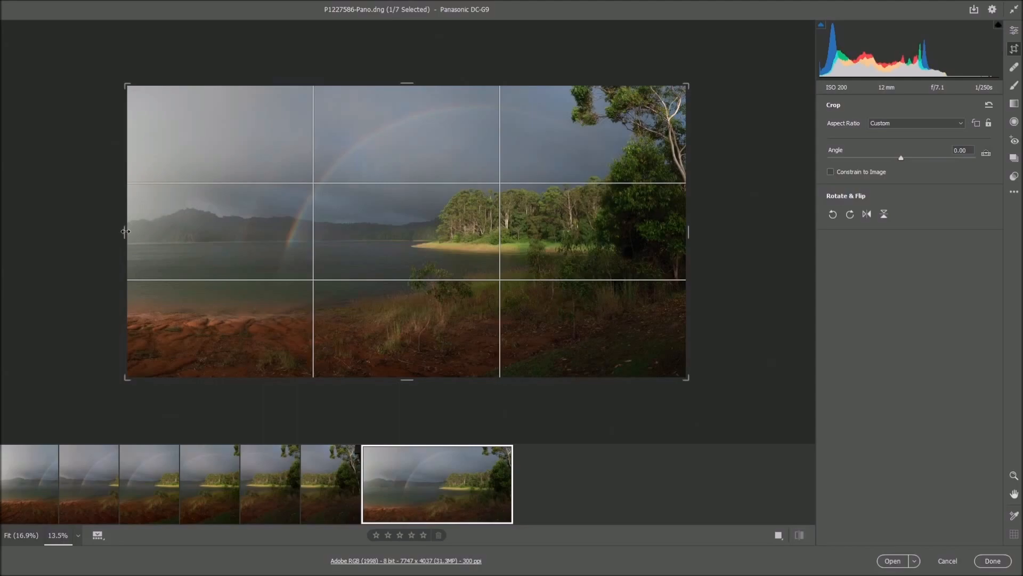
pyautogui.moveTo(125, 231); pyautogui.dragTo(143, 231)
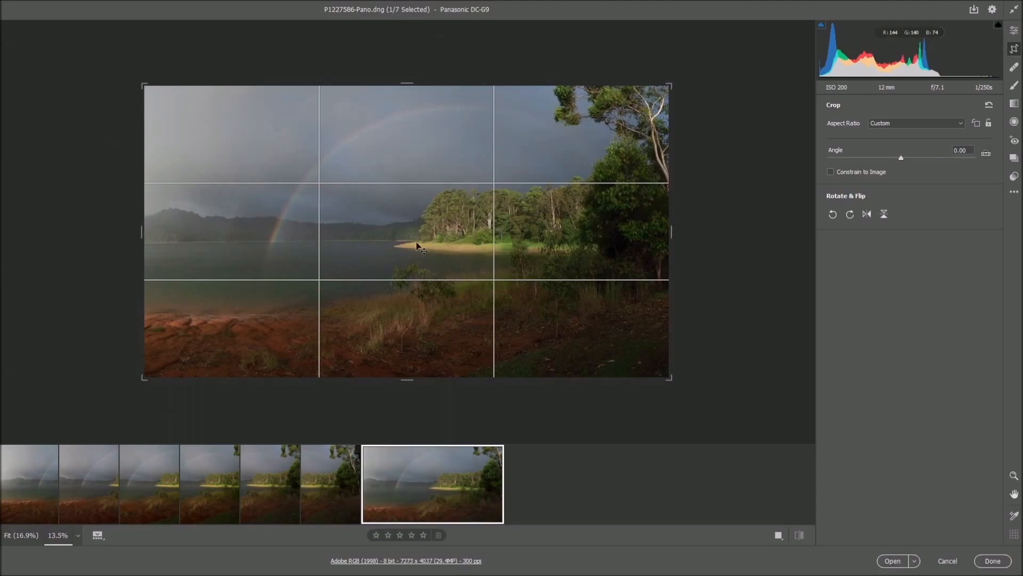
pyautogui.press('Return')
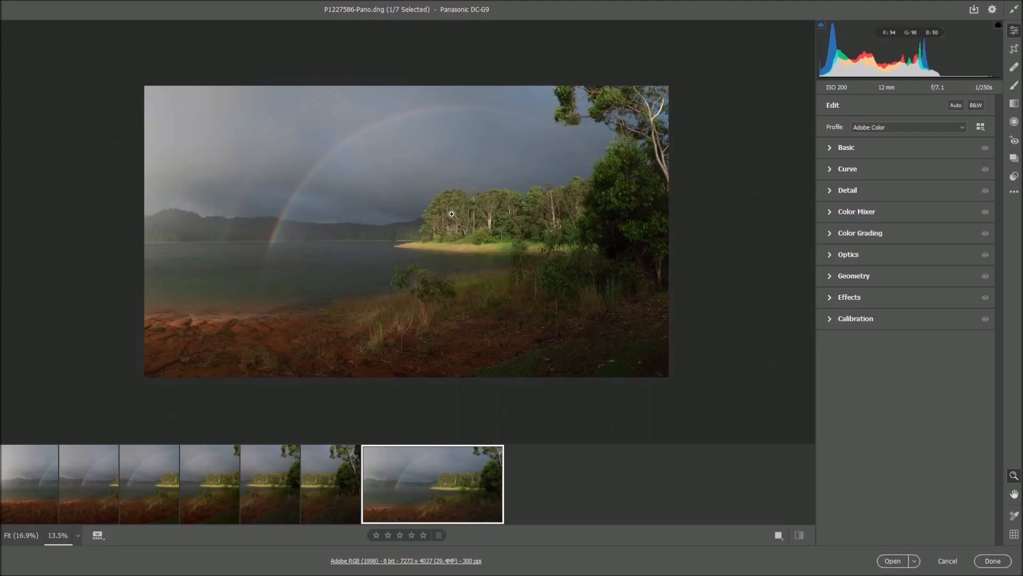
pyautogui.click(452, 213)
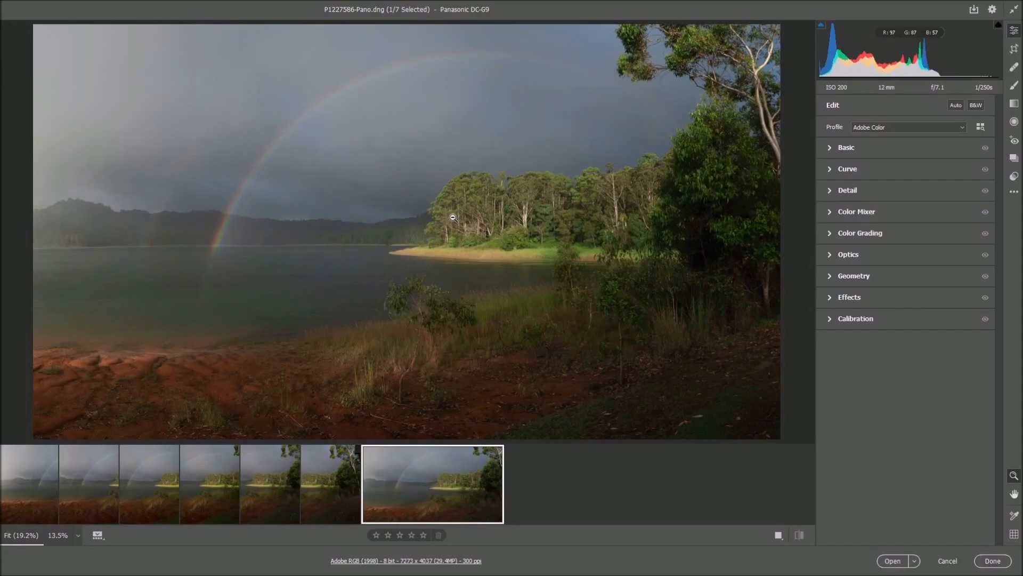
# - Set the panorama's basic Exposure to +0.50, and raise Whites to +35 using the clipping preview
pyautogui.click(830, 147)
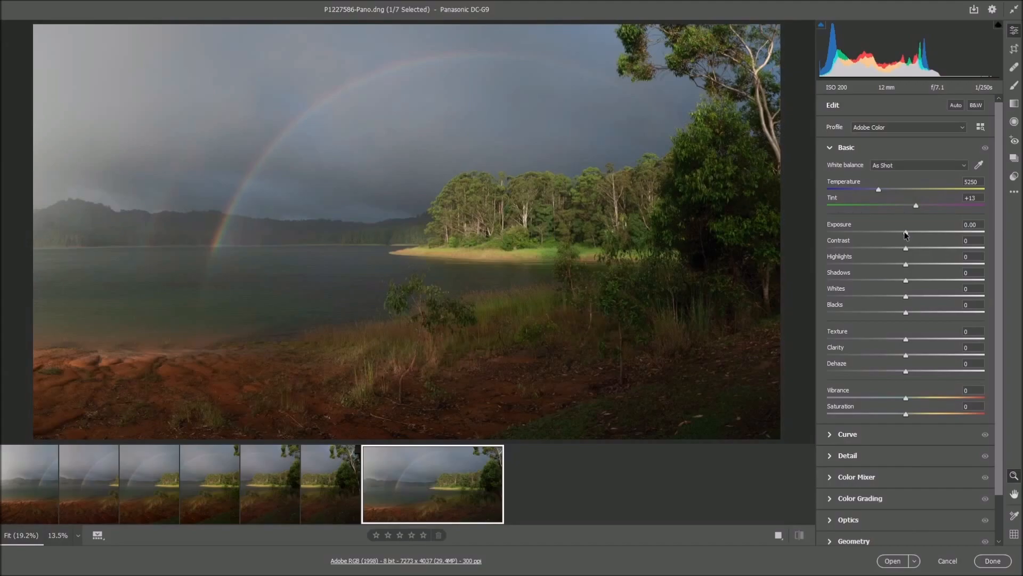
pyautogui.click(906, 234)
pyautogui.moveTo(906, 235); pyautogui.dragTo(914, 235)
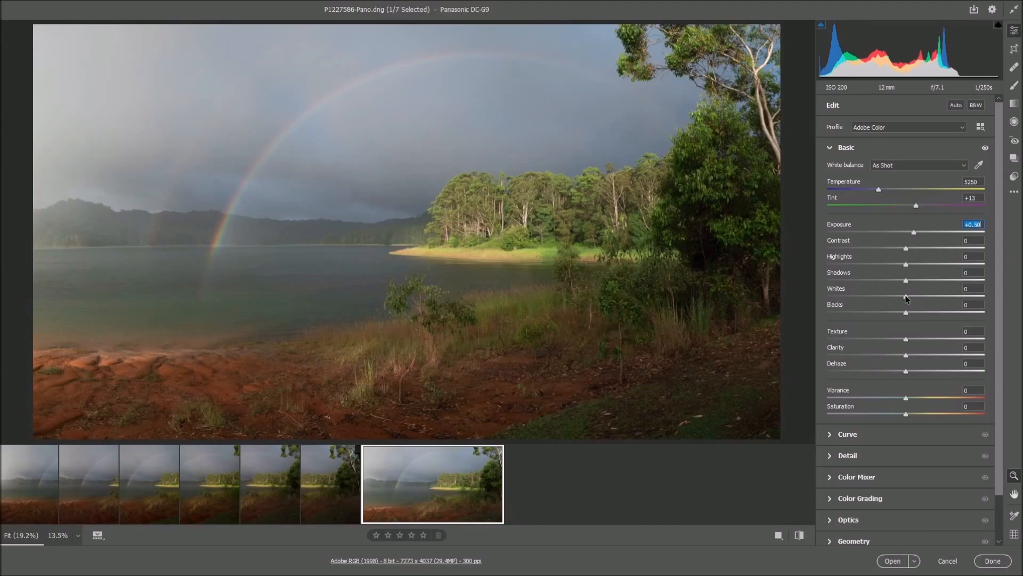
pyautogui.press('alt')
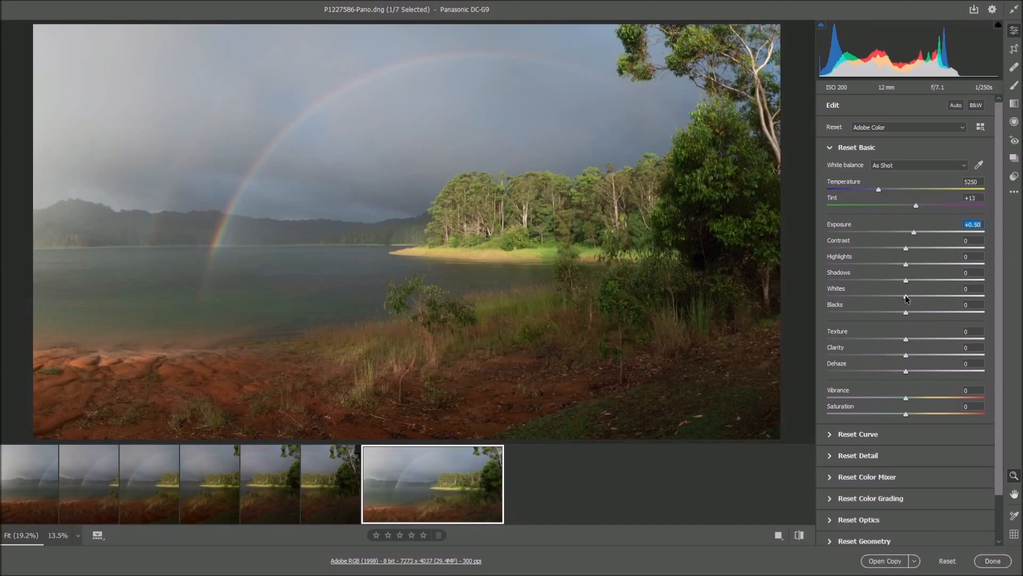
pyautogui.keyDown('alt'); pyautogui.click(906, 296); pyautogui.keyUp('alt')
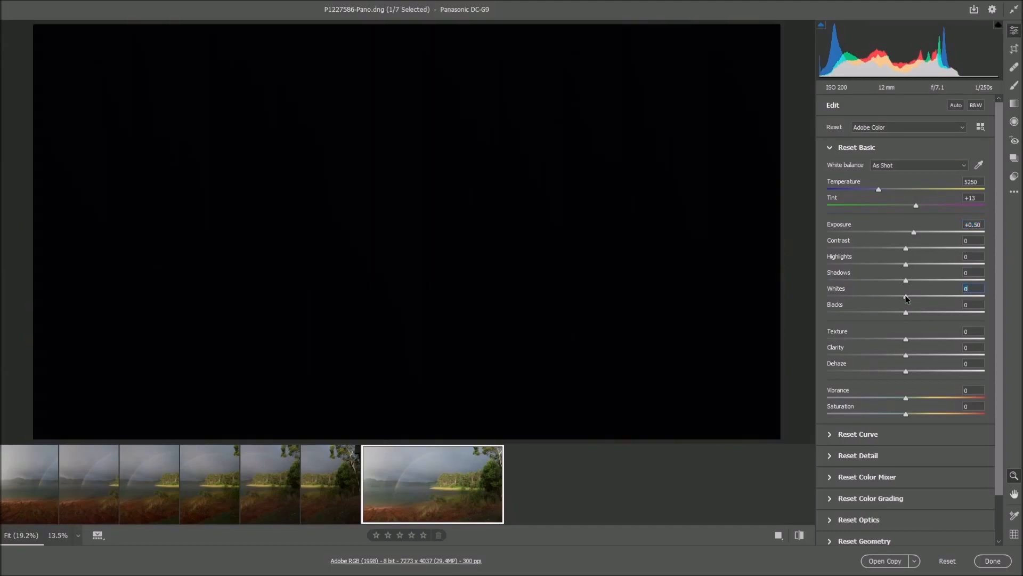
pyautogui.moveTo(906, 296); pyautogui.dragTo(932, 301)
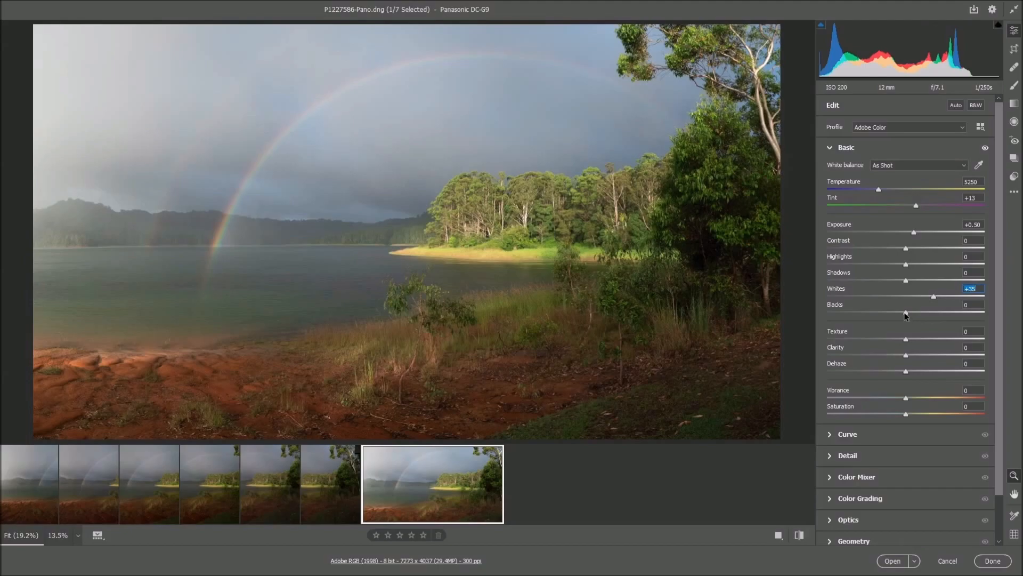
# - Lower the panorama's Blacks to -9 using the shadow clipping preview
pyautogui.press('alt')
pyautogui.moveTo(906, 315); pyautogui.dragTo(907, 315)
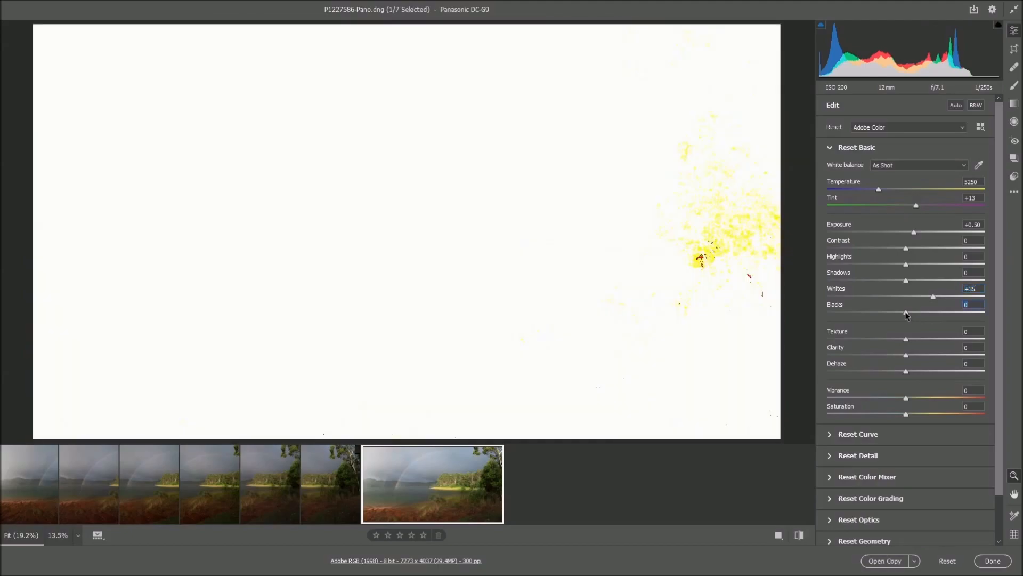
pyautogui.moveTo(906, 315); pyautogui.dragTo(900, 315)
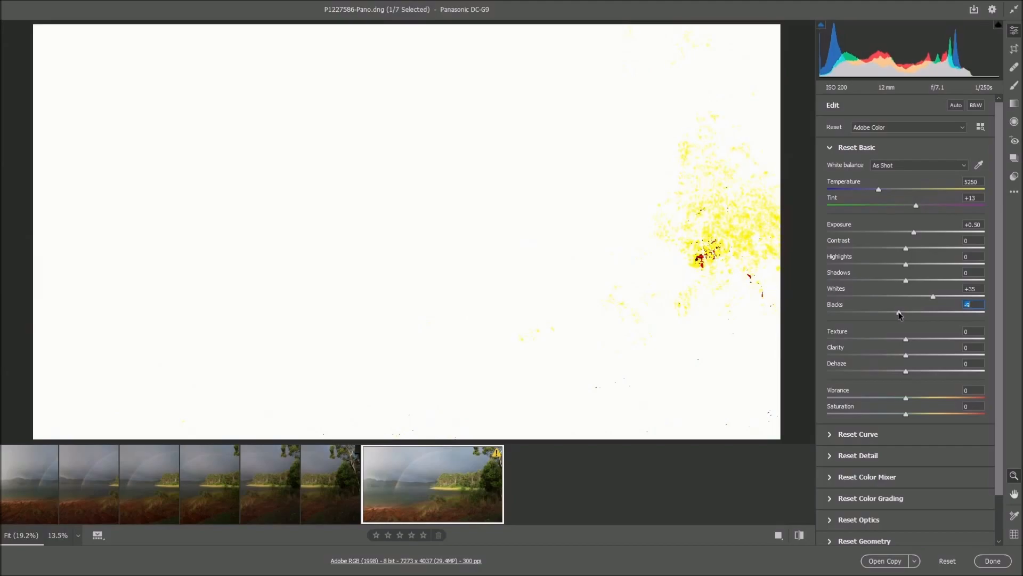
pyautogui.moveTo(899, 315); pyautogui.dragTo(899, 315)
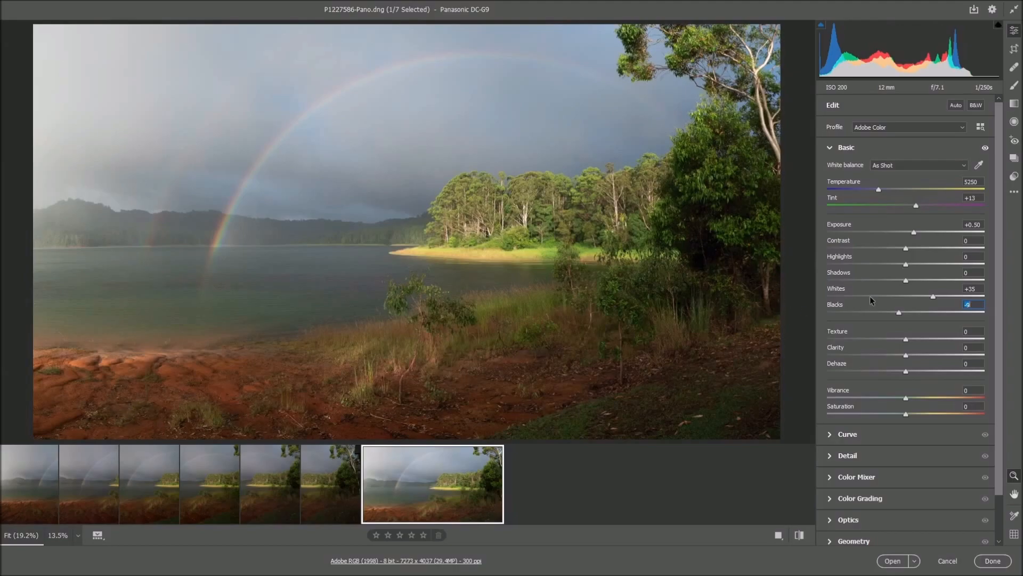
# - Set the panorama's Shadows to +43 and Highlights to -12
pyautogui.moveTo(905, 279); pyautogui.dragTo(941, 283)
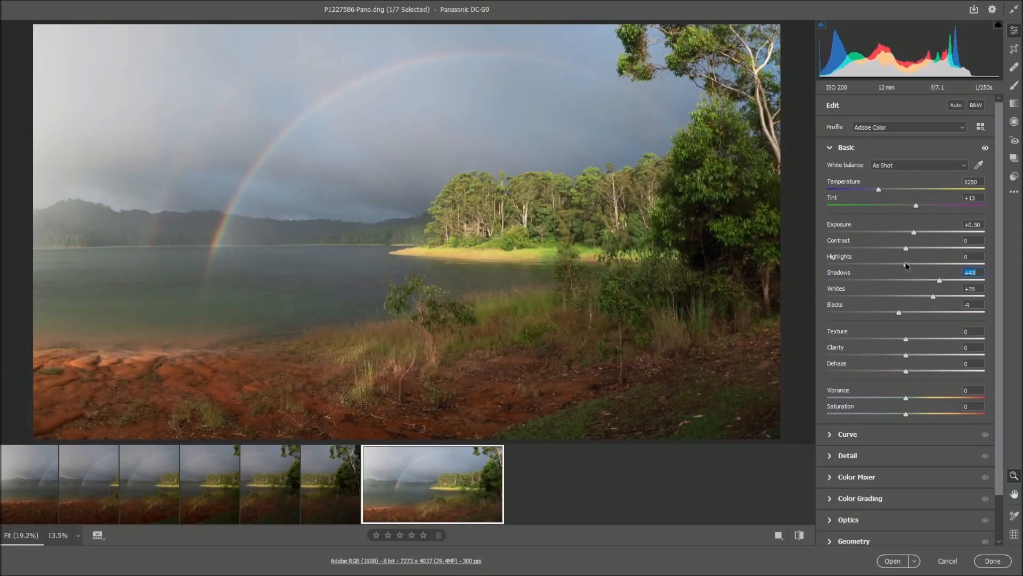
pyautogui.moveTo(907, 267); pyautogui.dragTo(899, 265)
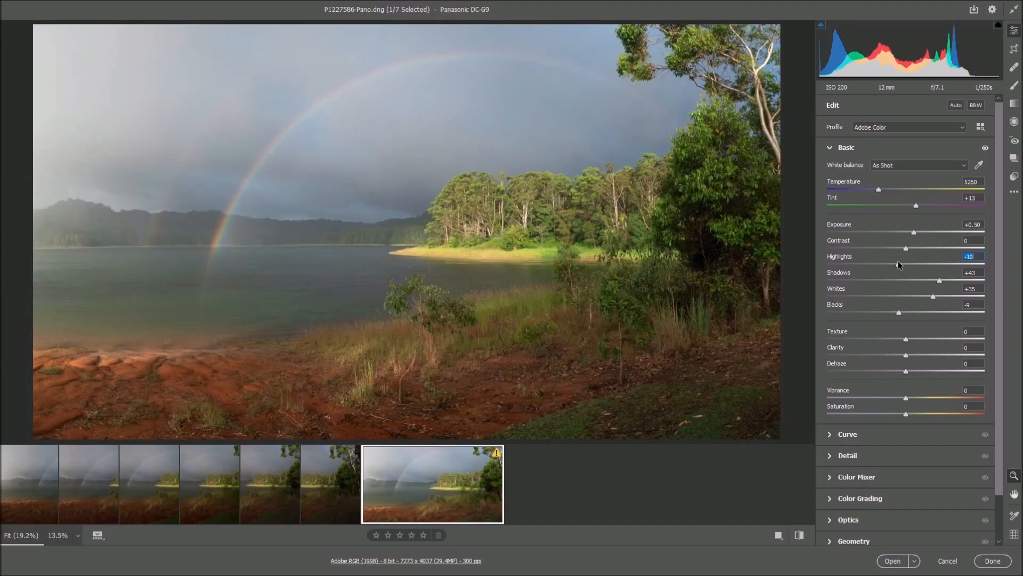
pyautogui.moveTo(900, 267); pyautogui.dragTo(897, 267)
# - Try a moderate Contrast of about +17 on the panorama, followed by the extremes 100 and -100
pyautogui.moveTo(906, 251); pyautogui.dragTo(919, 250)
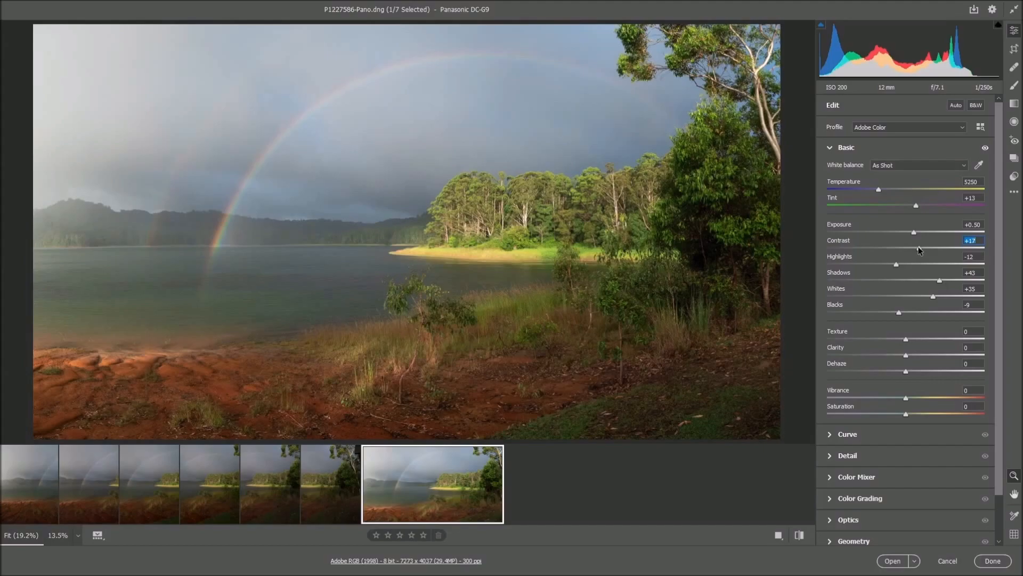
pyautogui.moveTo(919, 249); pyautogui.dragTo(921, 250)
pyautogui.write('100')
pyautogui.press('Return')
pyautogui.write('-2')
pyautogui.press('Return')
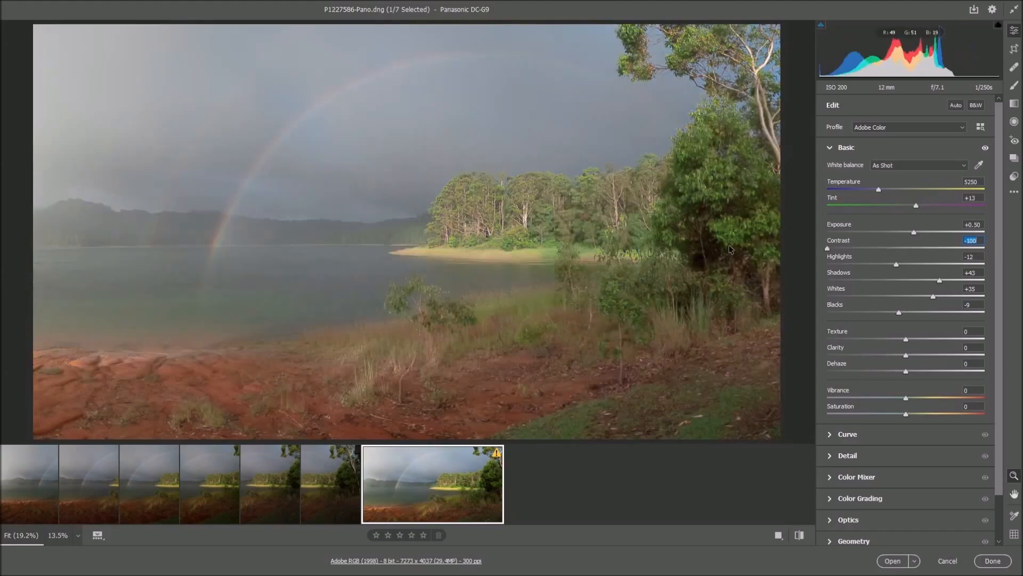
# - Set the panorama's Contrast to +17 and Clarity to +16
pyautogui.moveTo(904, 251); pyautogui.dragTo(917, 250)
pyautogui.press('Up')
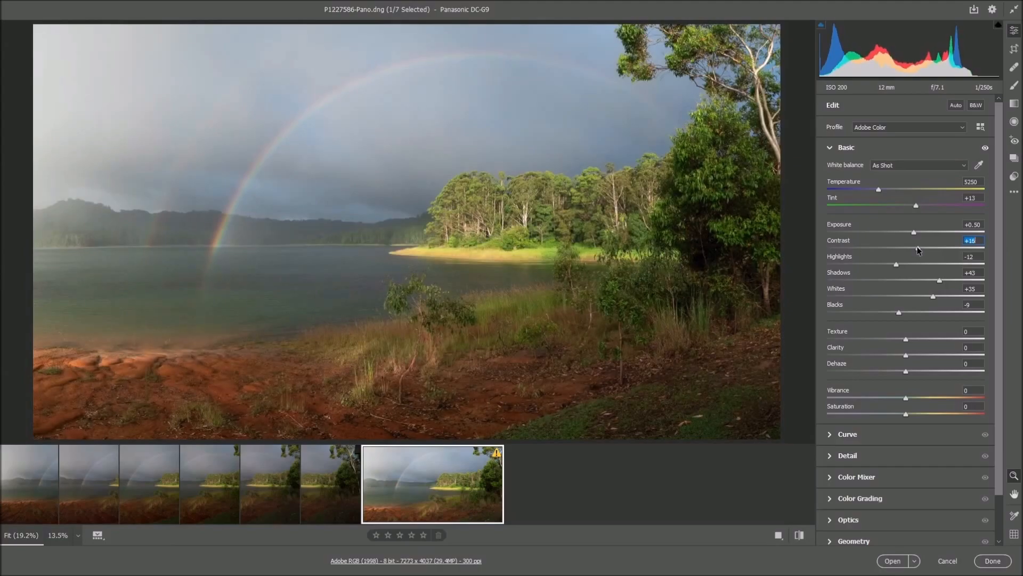
pyautogui.press('Up')
pyautogui.moveTo(907, 356); pyautogui.dragTo(916, 358)
pyautogui.moveTo(916, 354); pyautogui.dragTo(917, 354)
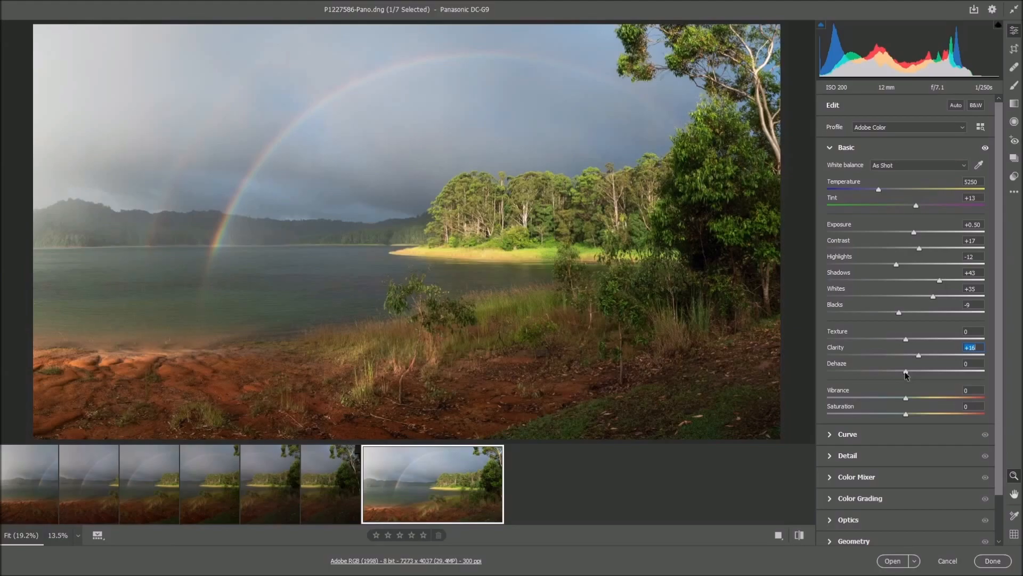
# - Set the panorama's Dehaze to +12 and Vibrance to +12
pyautogui.press('Tab')
pyautogui.moveTo(906, 374); pyautogui.dragTo(916, 374)
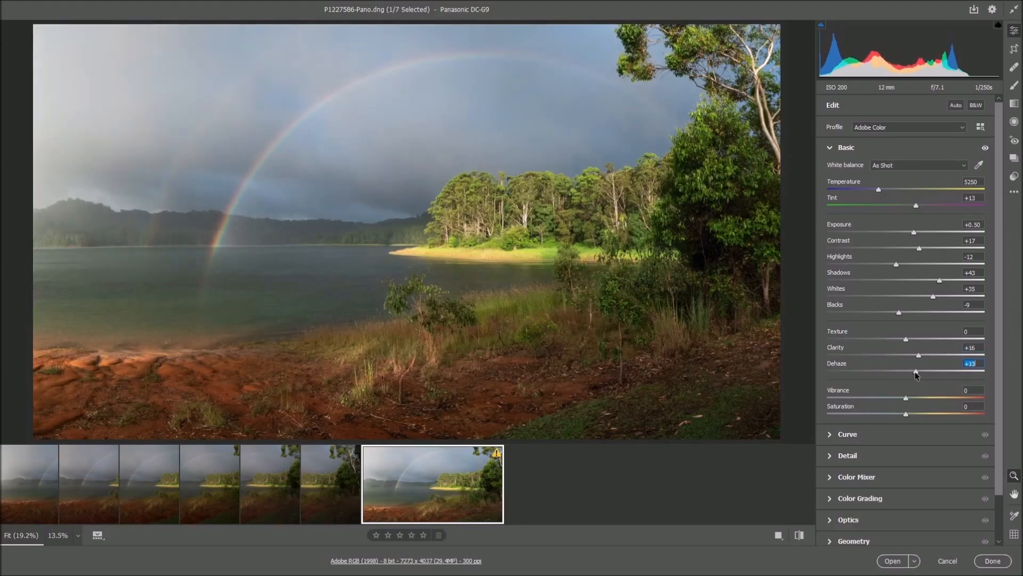
pyautogui.moveTo(916, 374); pyautogui.dragTo(915, 375)
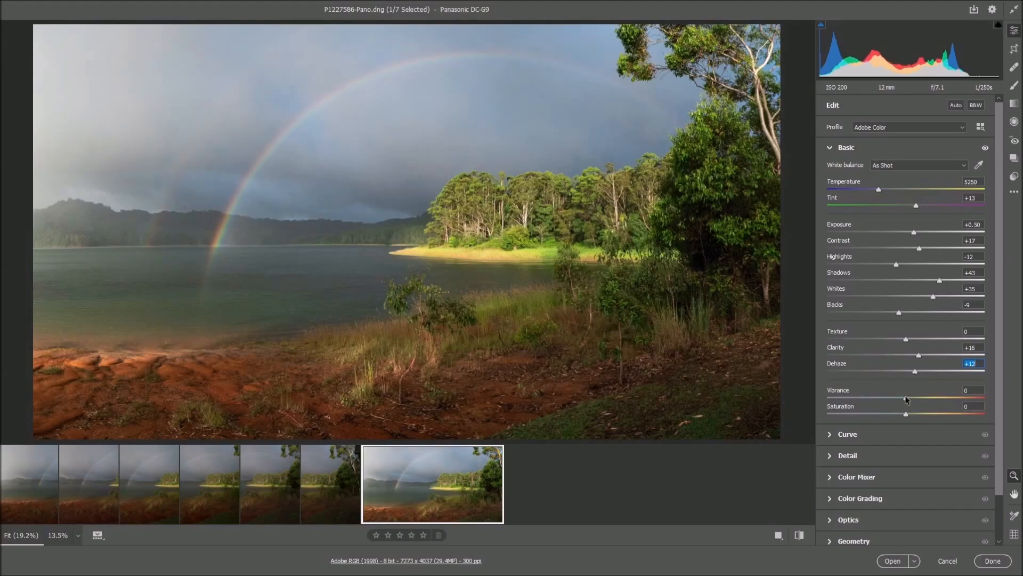
pyautogui.moveTo(905, 400); pyautogui.dragTo(913, 401)
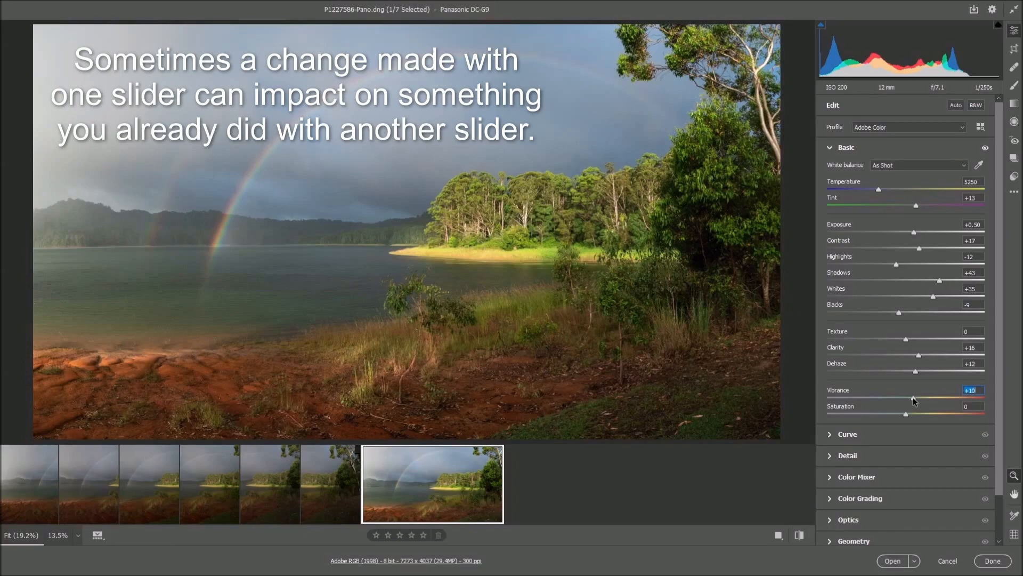
pyautogui.moveTo(914, 401); pyautogui.dragTo(914, 401)
# - Readjust the panorama's tones with Highlights at -19, Shadows at +57 and Contrast at +14
pyautogui.click(896, 267)
pyautogui.moveTo(897, 267); pyautogui.dragTo(892, 267)
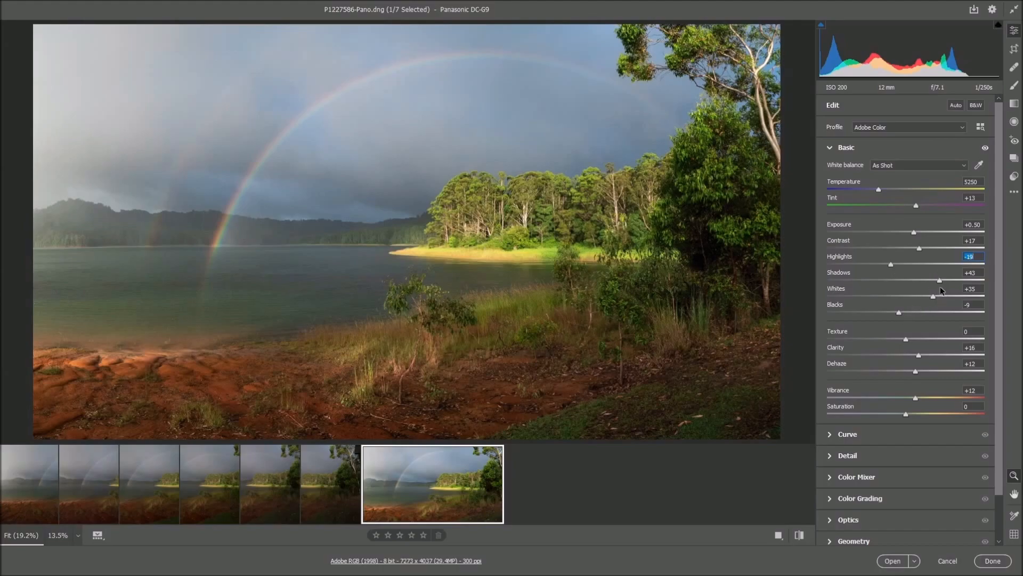
pyautogui.moveTo(940, 280); pyautogui.dragTo(950, 280)
pyautogui.click(918, 251)
pyautogui.moveTo(918, 250); pyautogui.dragTo(916, 252)
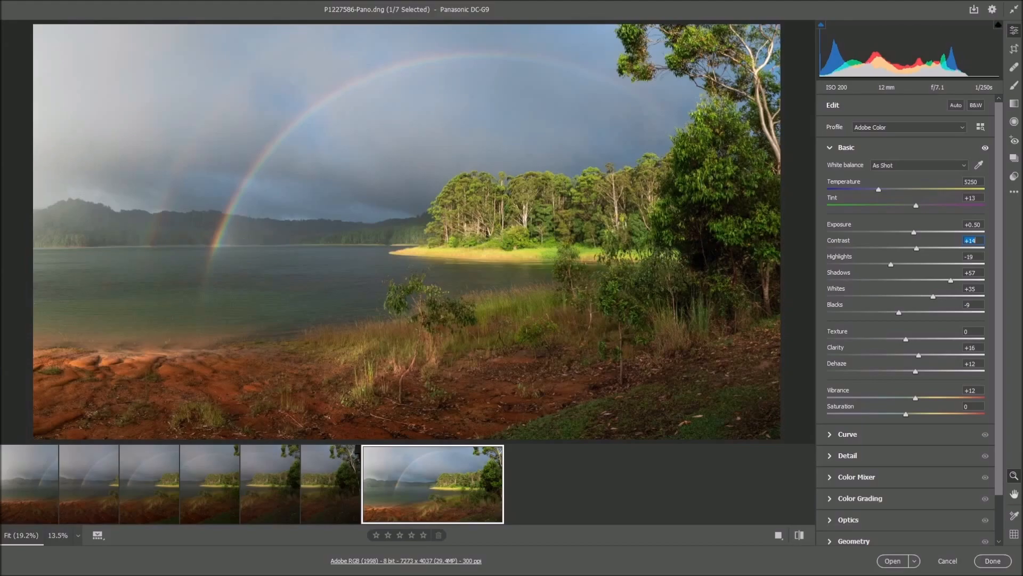
# - Draw a Graduated Filter from the photo's left edge to beyond the rainbow's foot, test Exposure at -4.00, and set it to -0.10
pyautogui.click(1014, 104)
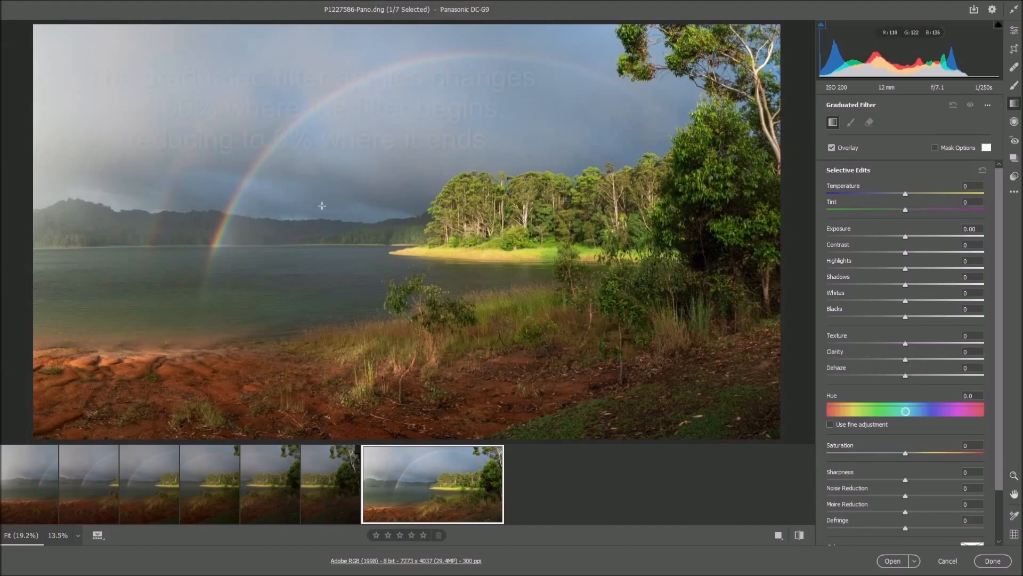
pyautogui.moveTo(33, 225); pyautogui.dragTo(341, 228)
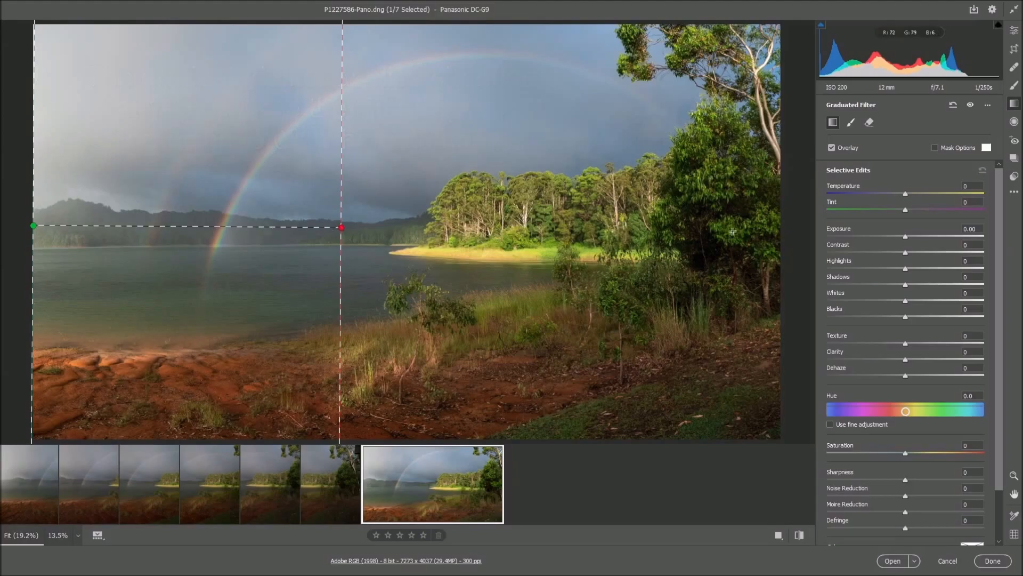
pyautogui.click(906, 240)
pyautogui.moveTo(906, 239); pyautogui.dragTo(805, 239)
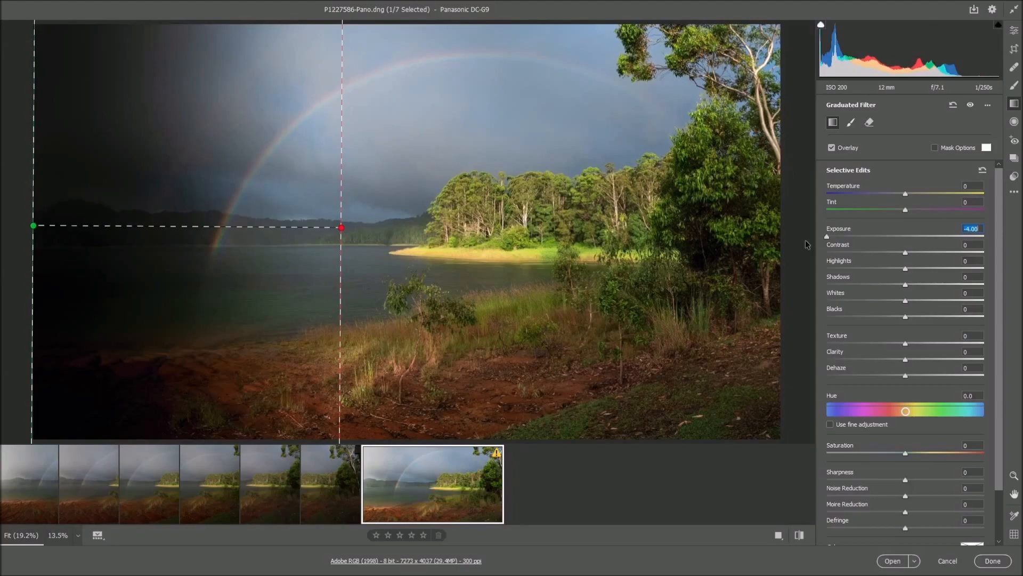
pyautogui.moveTo(805, 240); pyautogui.dragTo(904, 240)
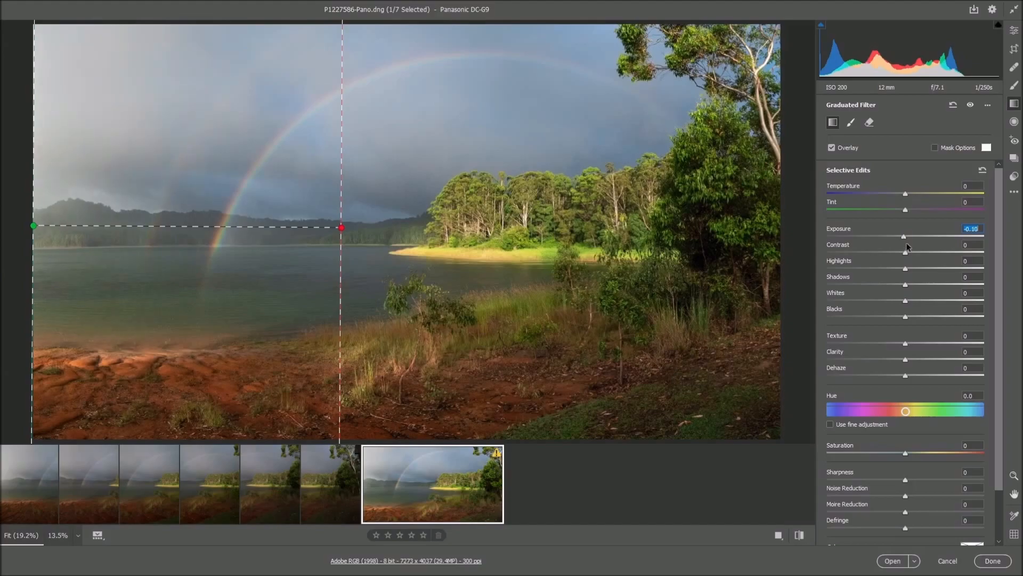
# - Set the graduated filter's Contrast to +16, Clarity to +19 and Dehaze to +10, and leave the filter
pyautogui.moveTo(904, 255); pyautogui.dragTo(917, 254)
pyautogui.moveTo(906, 360)
pyautogui.mouseDown()
pyautogui.moveTo(923, 362)
pyautogui.moveTo(914, 377)
pyautogui.mouseUp()
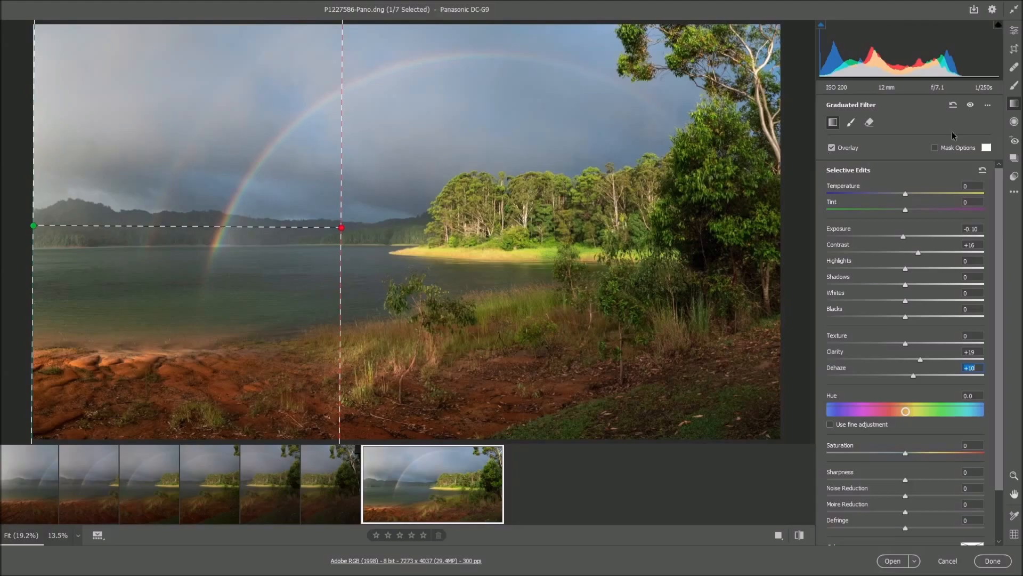
pyautogui.click(1015, 32)
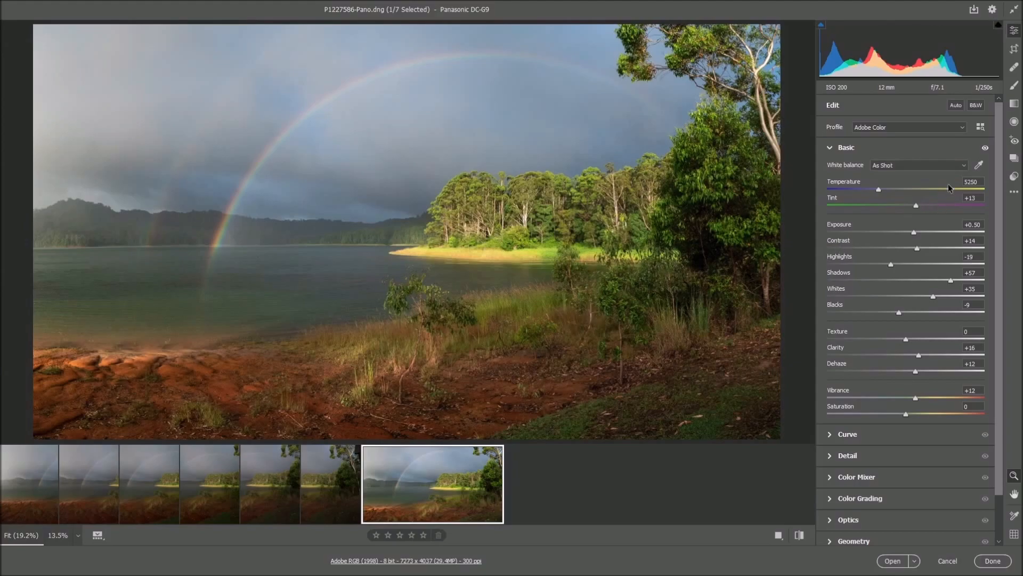
# - Paint a size 7 adjustment brush mask over the red earth foreground with the mask overlay shown, and hide the overlay
pyautogui.click(1014, 87)
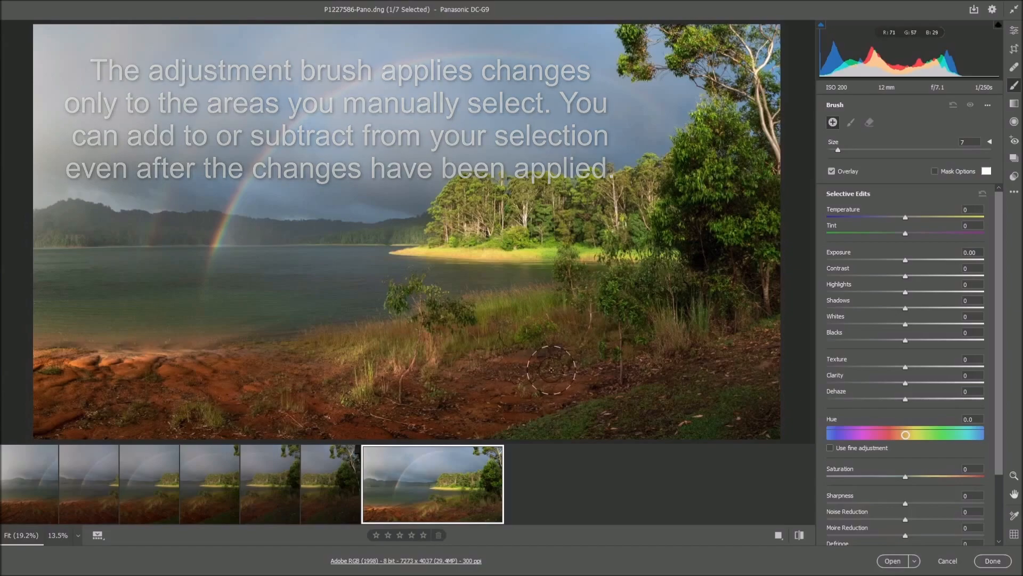
pyautogui.click(934, 171)
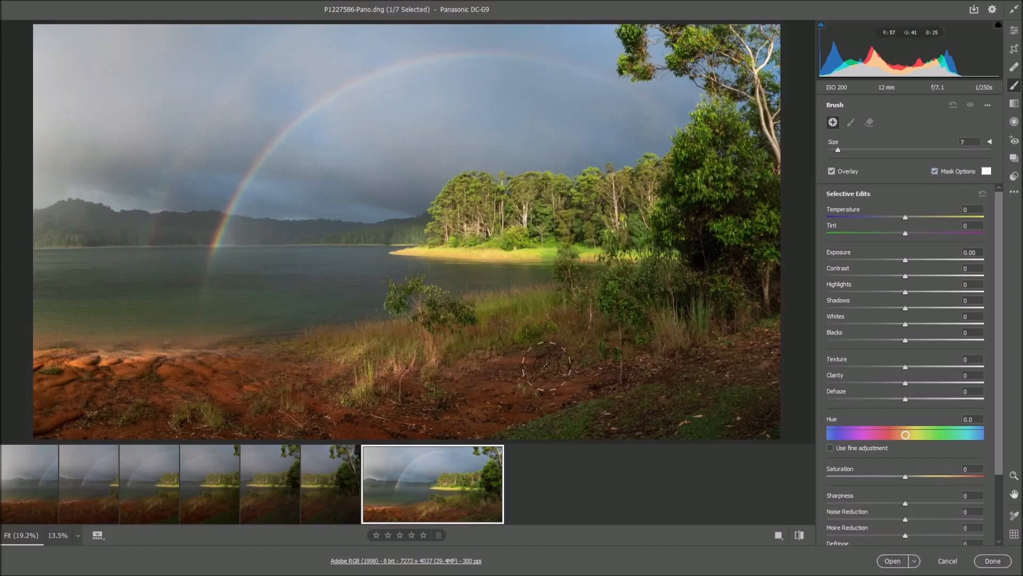
pyautogui.moveTo(559, 368)
pyautogui.mouseDown()
pyautogui.moveTo(556, 384)
pyautogui.moveTo(43, 397)
pyautogui.moveTo(324, 377)
pyautogui.moveTo(327, 386)
pyautogui.moveTo(564, 338)
pyautogui.moveTo(41, 419)
pyautogui.moveTo(50, 404)
pyautogui.moveTo(165, 396)
pyautogui.moveTo(469, 404)
pyautogui.moveTo(598, 354)
pyautogui.moveTo(530, 362)
pyautogui.mouseUp()
pyautogui.click(936, 172)
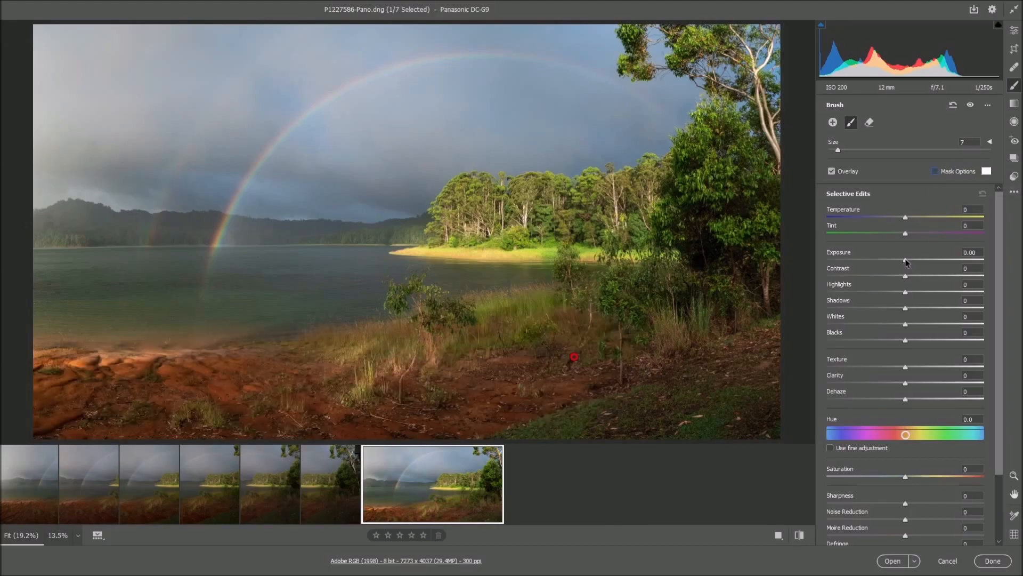
# - Set the foreground brush adjustment to Exposure +0.25, Contrast +18, Blacks -3, Clarity +18 and Saturation +8
pyautogui.moveTo(906, 261); pyautogui.dragTo(921, 276)
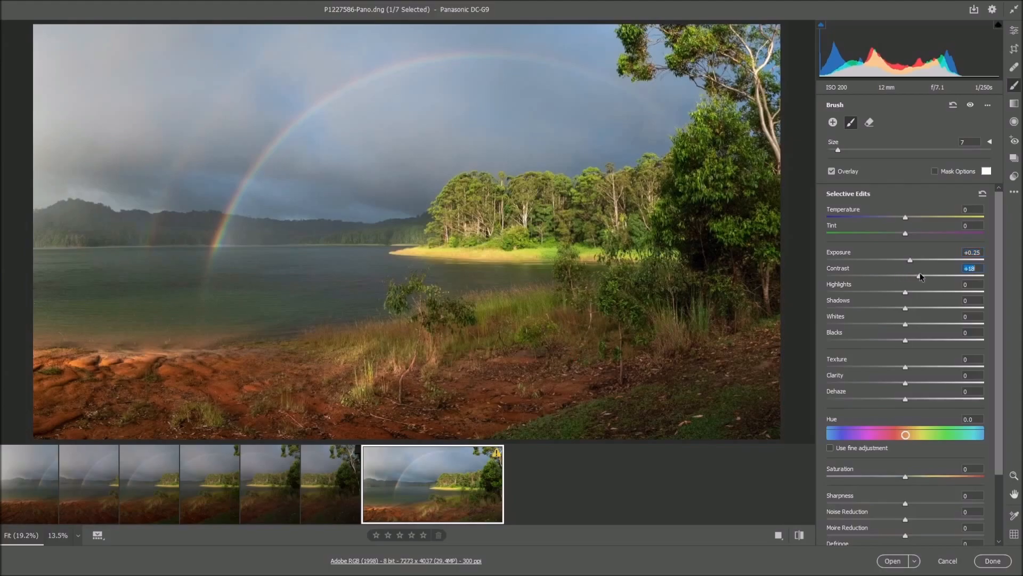
pyautogui.click(907, 340)
pyautogui.moveTo(905, 339); pyautogui.dragTo(903, 339)
pyautogui.moveTo(905, 382); pyautogui.dragTo(917, 383)
pyautogui.moveTo(904, 476); pyautogui.dragTo(912, 477)
pyautogui.moveTo(913, 476); pyautogui.dragTo(912, 477)
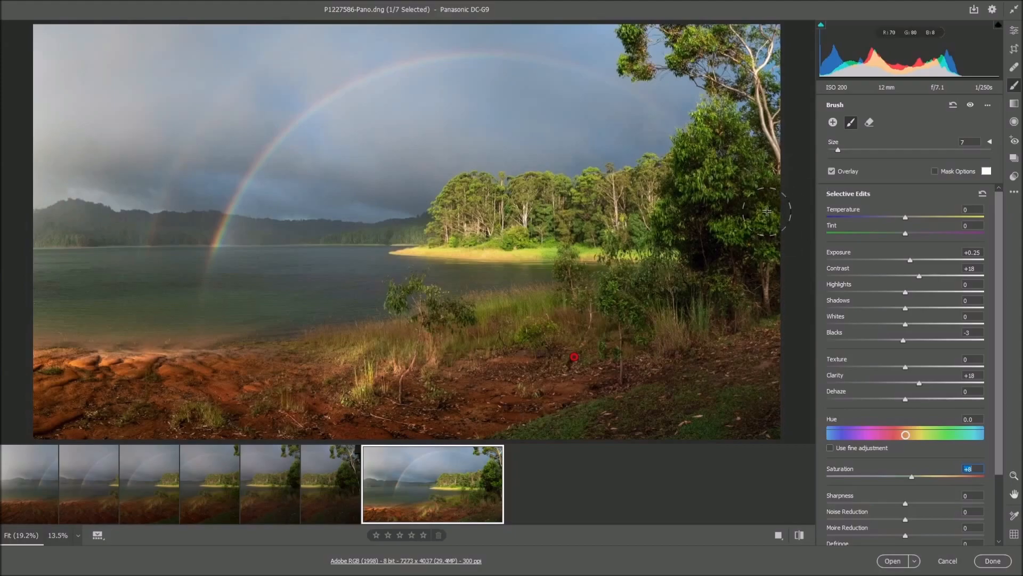
# - Show the foreground mask, erase its excess around the grass and lower shore with a size 5 eraser, and hide the mask
pyautogui.click(935, 171)
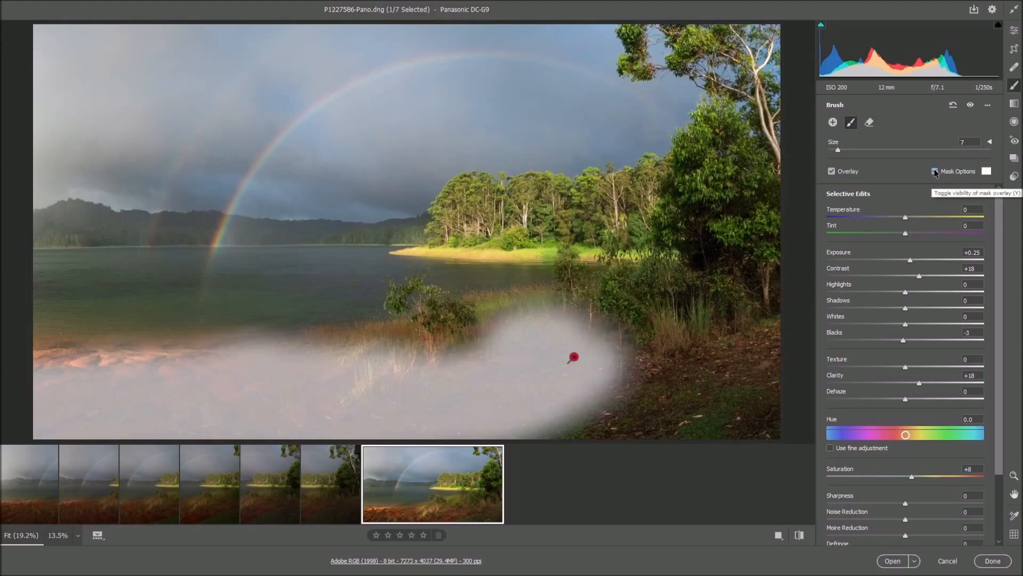
pyautogui.click(869, 122)
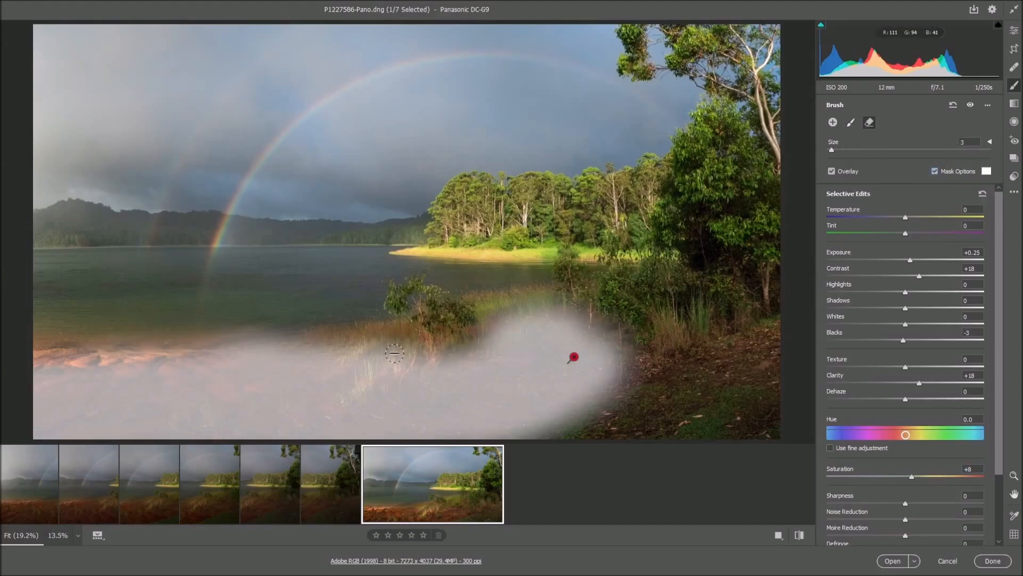
pyautogui.press(']')
pyautogui.press(']')
pyautogui.moveTo(386, 359)
pyautogui.mouseDown()
pyautogui.moveTo(346, 397)
pyautogui.moveTo(384, 355)
pyautogui.moveTo(331, 349)
pyautogui.moveTo(458, 334)
pyautogui.moveTo(563, 305)
pyautogui.moveTo(488, 325)
pyautogui.moveTo(554, 314)
pyautogui.moveTo(628, 334)
pyautogui.moveTo(616, 403)
pyautogui.moveTo(535, 455)
pyautogui.moveTo(582, 429)
pyautogui.mouseUp()
pyautogui.click(935, 171)
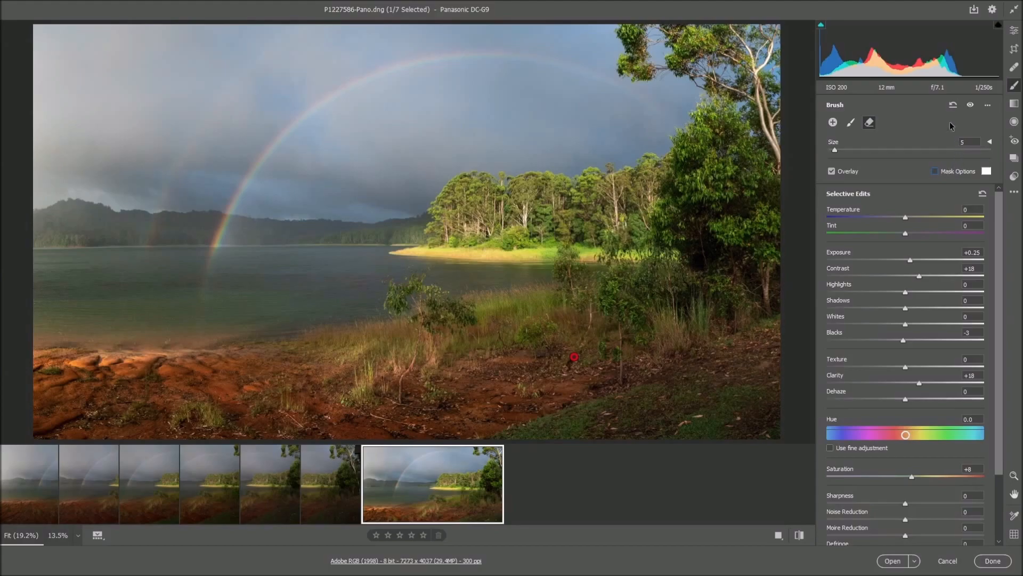
# - Return to the global edit settings, try the Auto white balance preset, and restore As Shot
pyautogui.click(1016, 32)
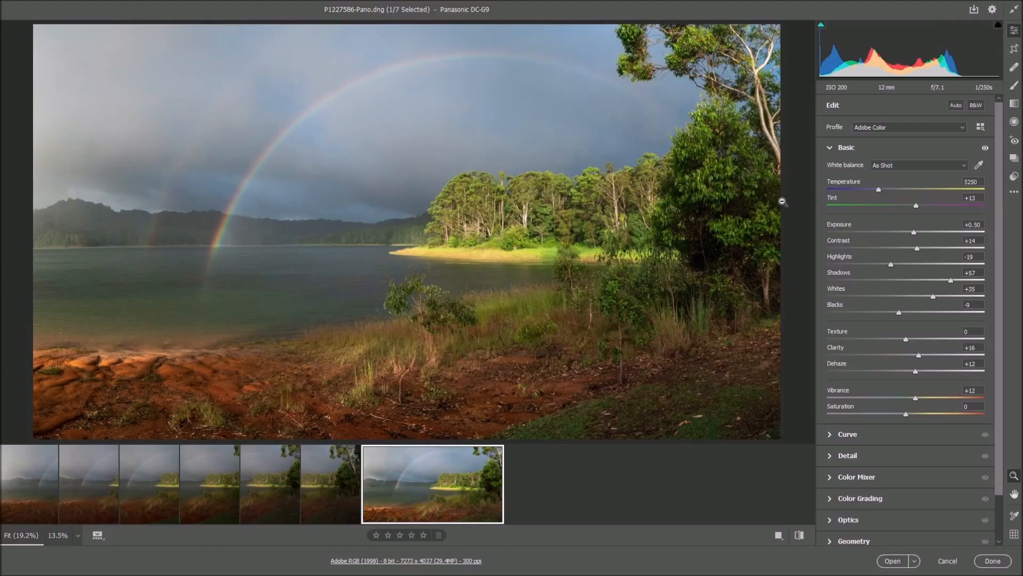
pyautogui.click(965, 167)
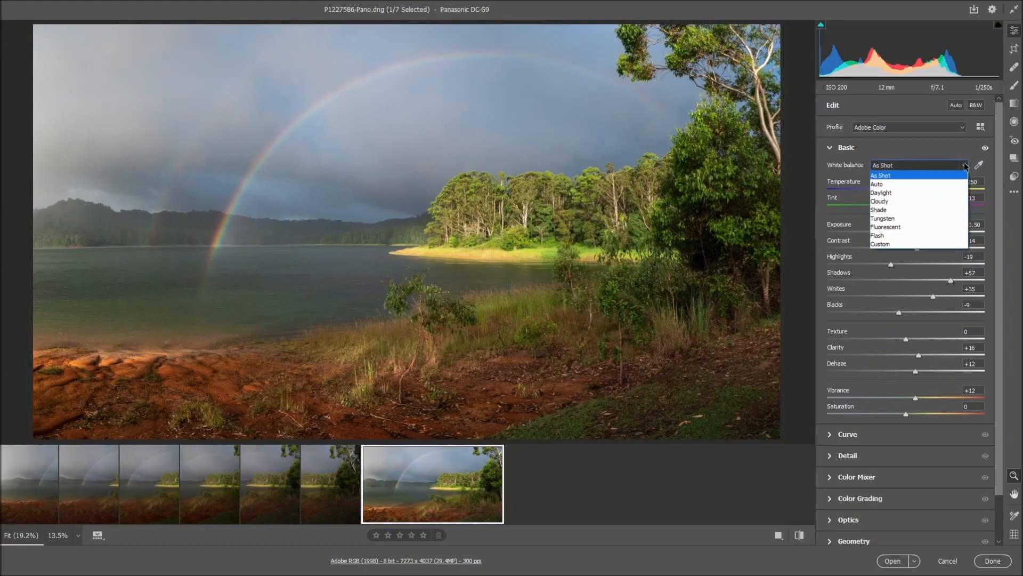
pyautogui.click(898, 186)
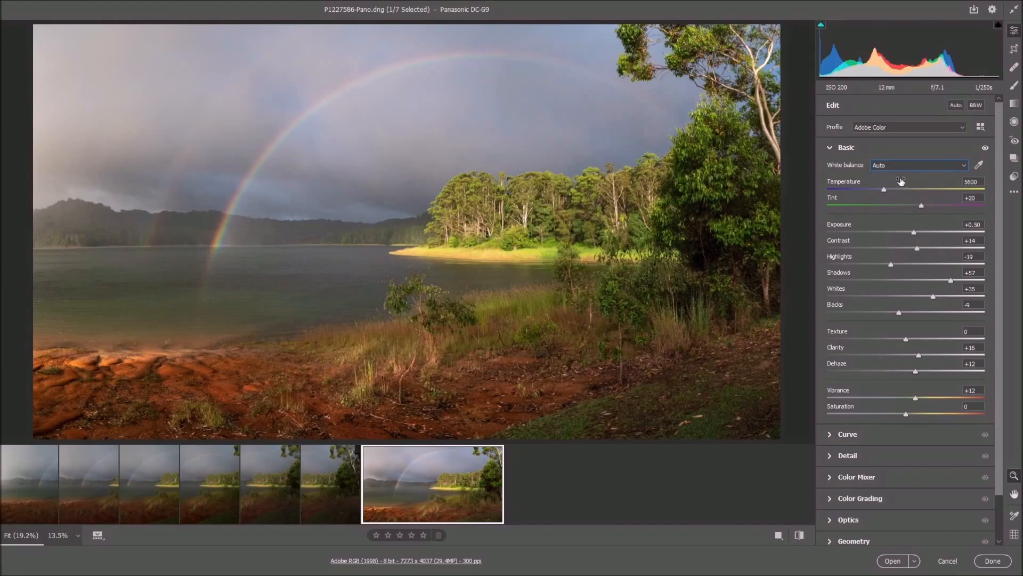
pyautogui.click(966, 168)
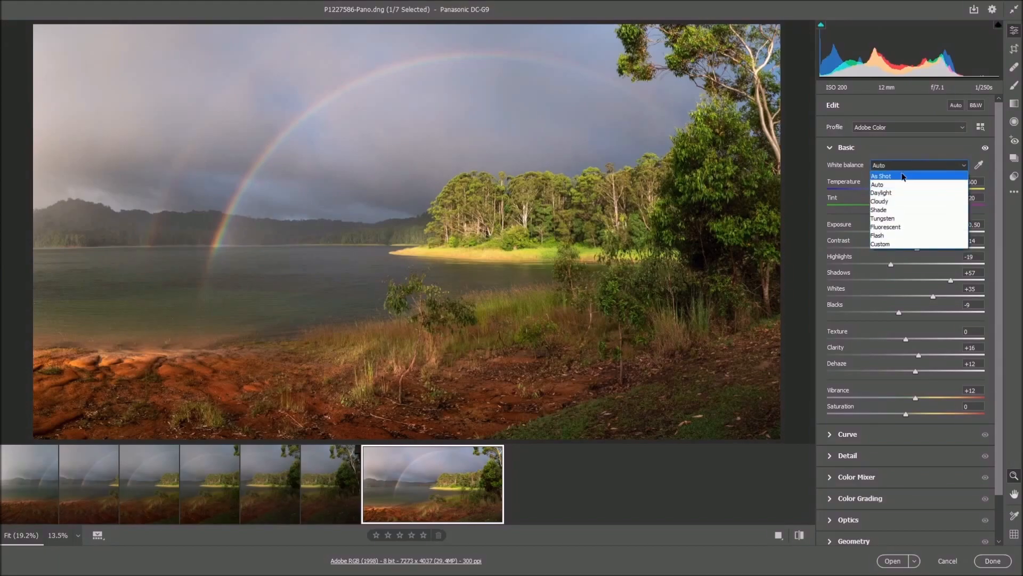
pyautogui.click(905, 172)
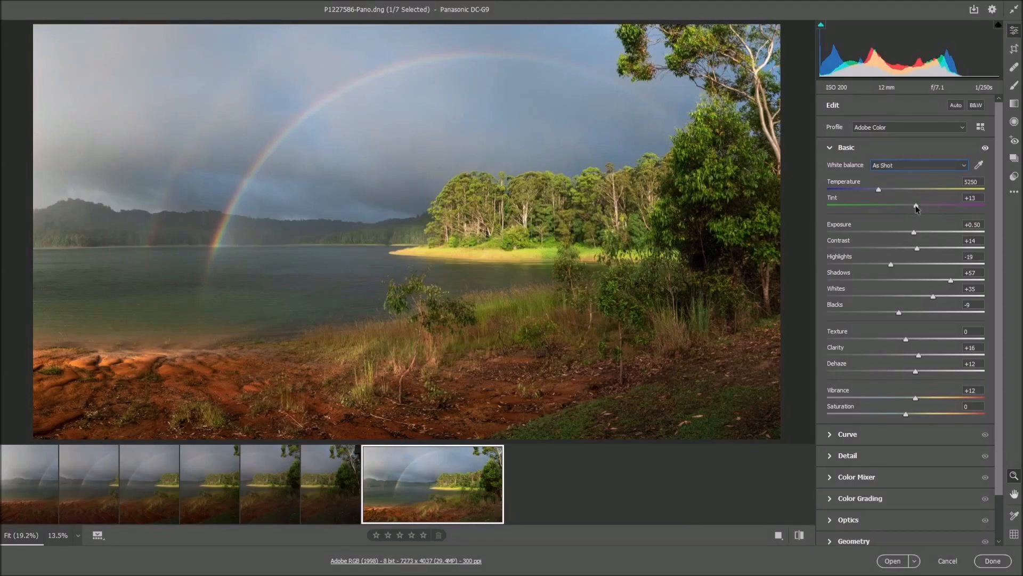
# - Set the panorama's Tint to +10 and Temperature to 5500 in the Basic adjustments
pyautogui.click(916, 206)
pyautogui.moveTo(916, 208); pyautogui.dragTo(914, 209)
pyautogui.click(879, 190)
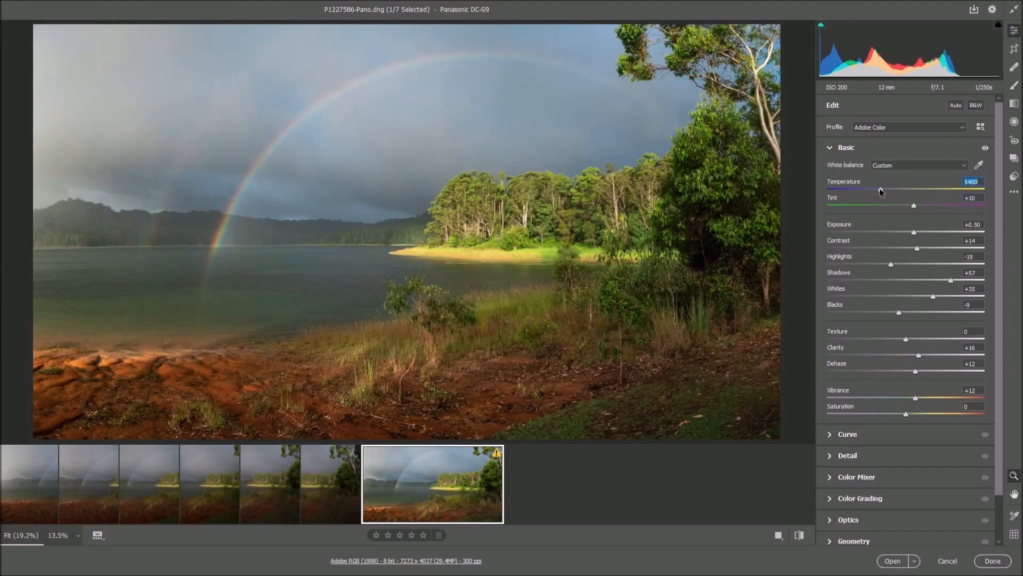
pyautogui.moveTo(880, 192); pyautogui.dragTo(882, 192)
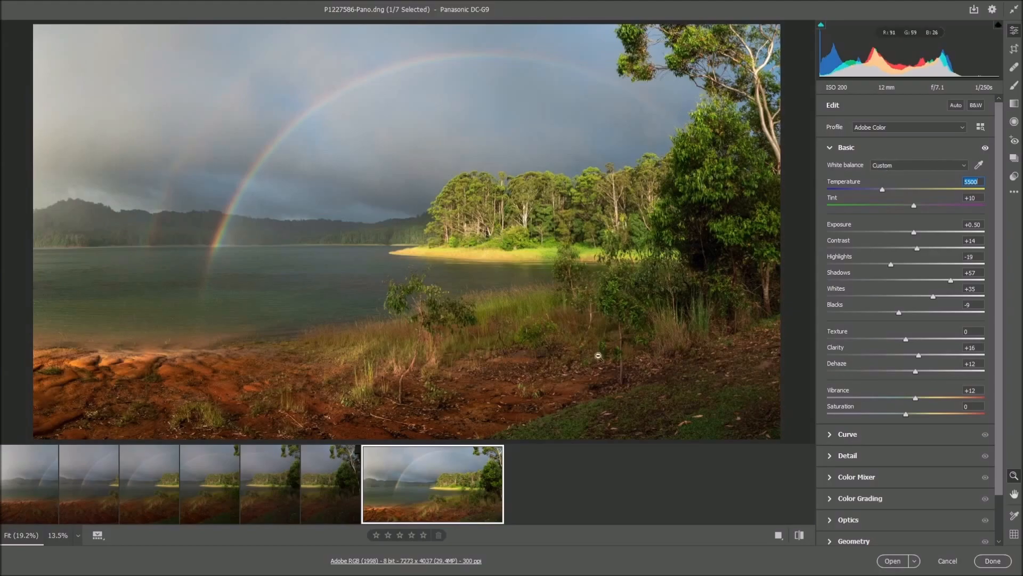
pyautogui.click(830, 148)
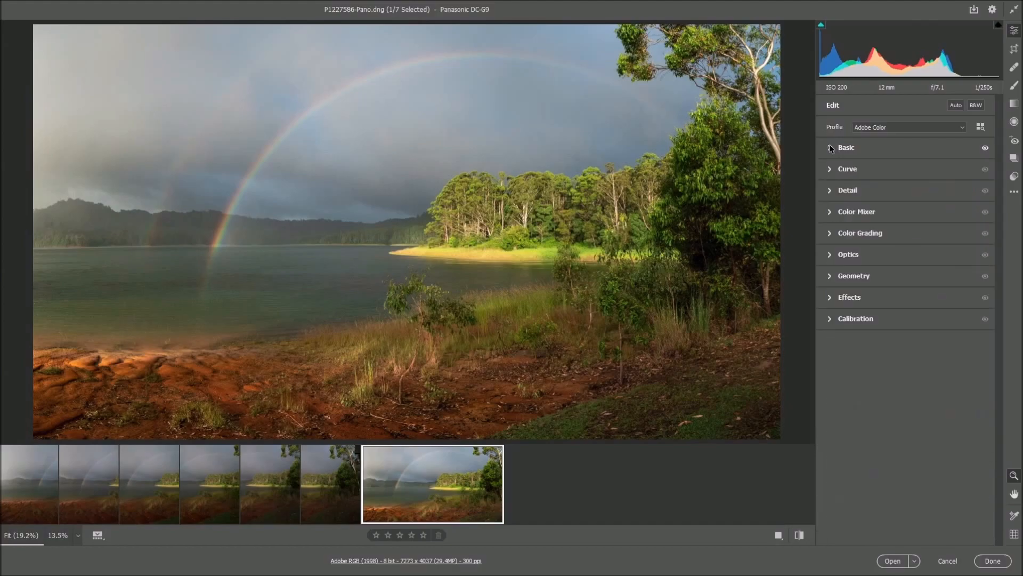
# - In the HSL Color Mixer, set the Oranges luminance to +11 and slightly raise the Oranges saturation
pyautogui.click(829, 212)
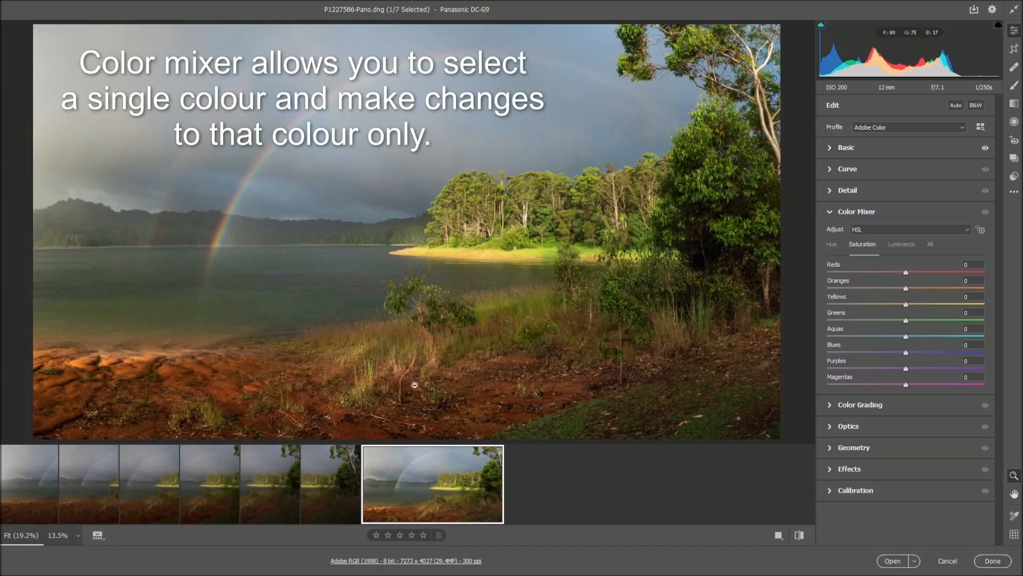
pyautogui.click(898, 245)
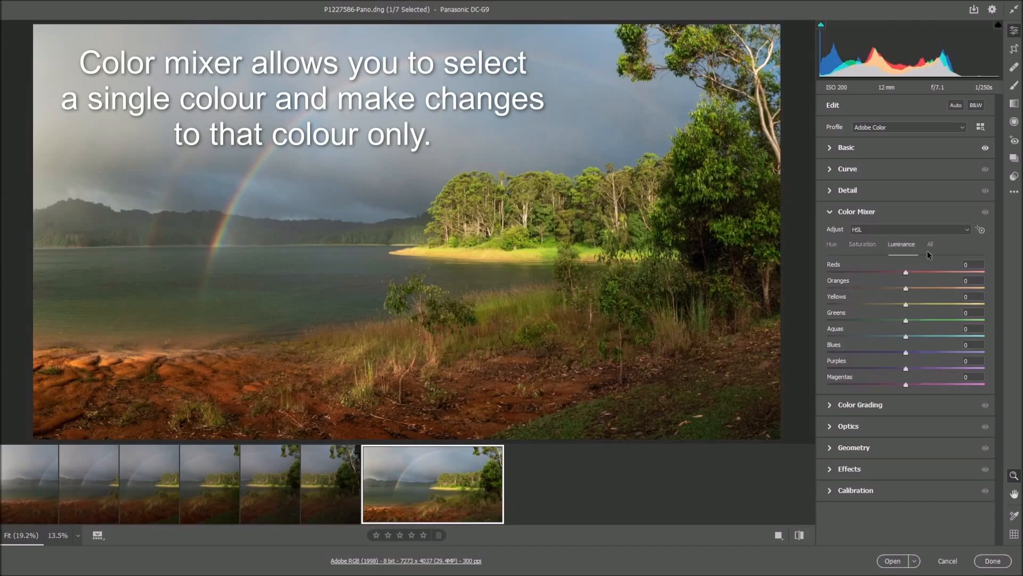
pyautogui.click(906, 289)
pyautogui.moveTo(906, 289); pyautogui.dragTo(914, 290)
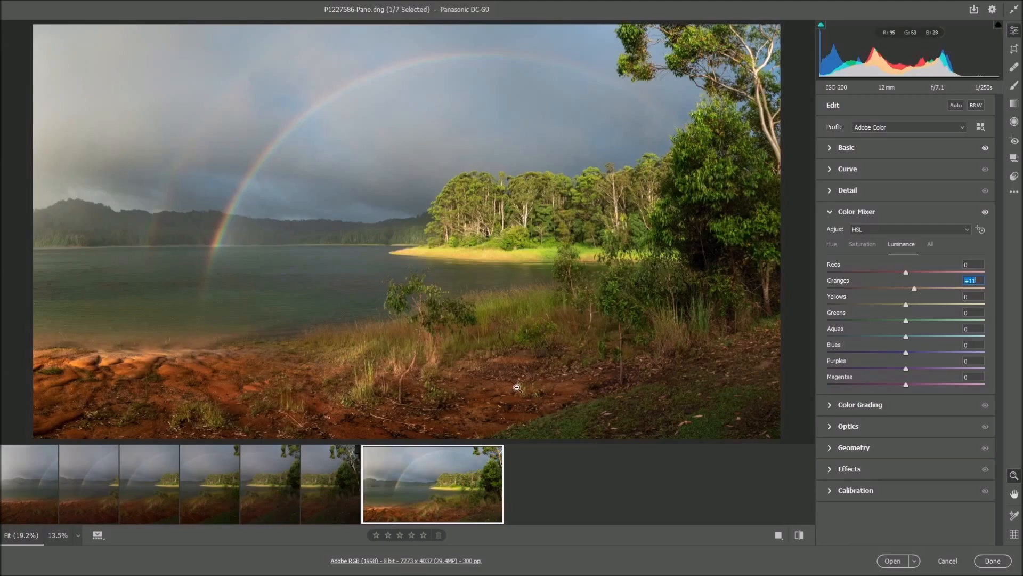
pyautogui.click(860, 244)
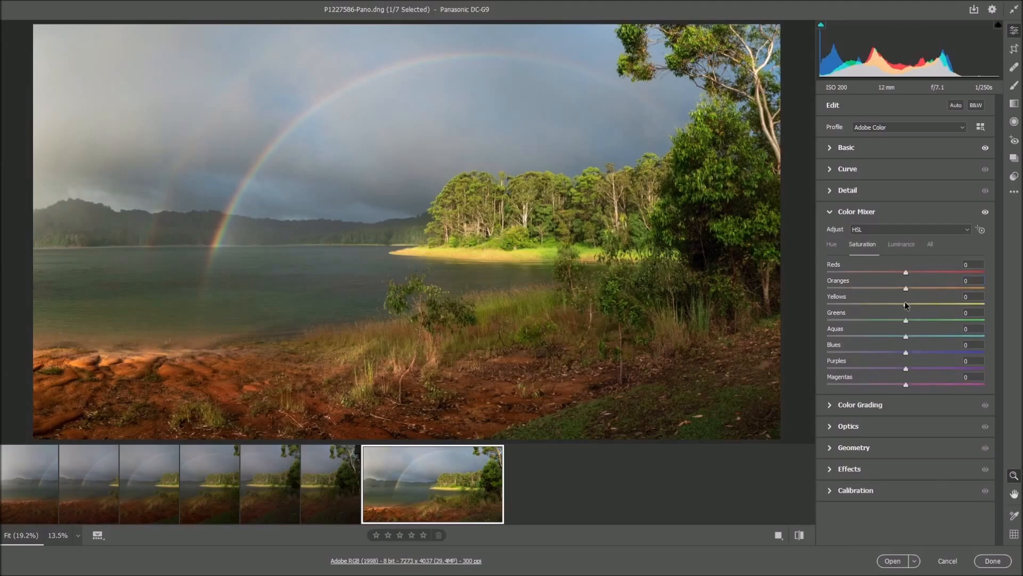
pyautogui.moveTo(906, 290); pyautogui.dragTo(909, 290)
pyautogui.click(830, 145)
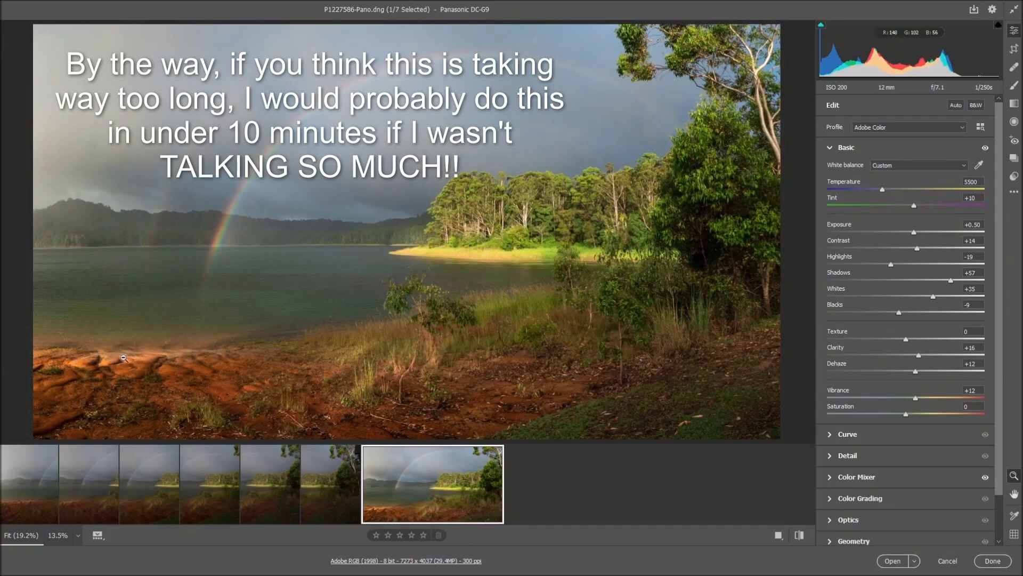
# - Show the foreground brush mask, erase it along the red shoreline with the size 5 eraser, hide the mask, and leave the brush
pyautogui.click(1015, 86)
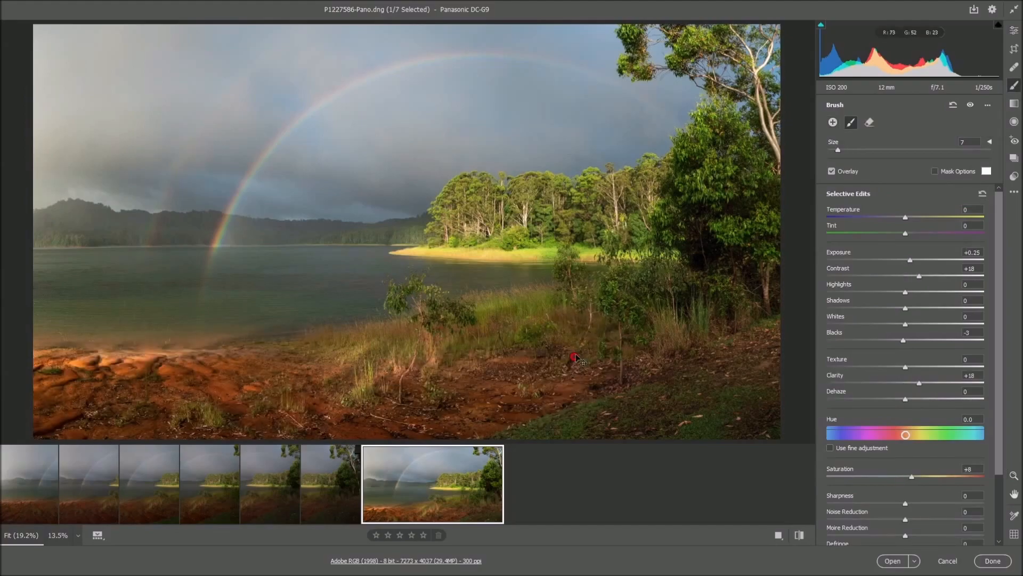
pyautogui.click(934, 171)
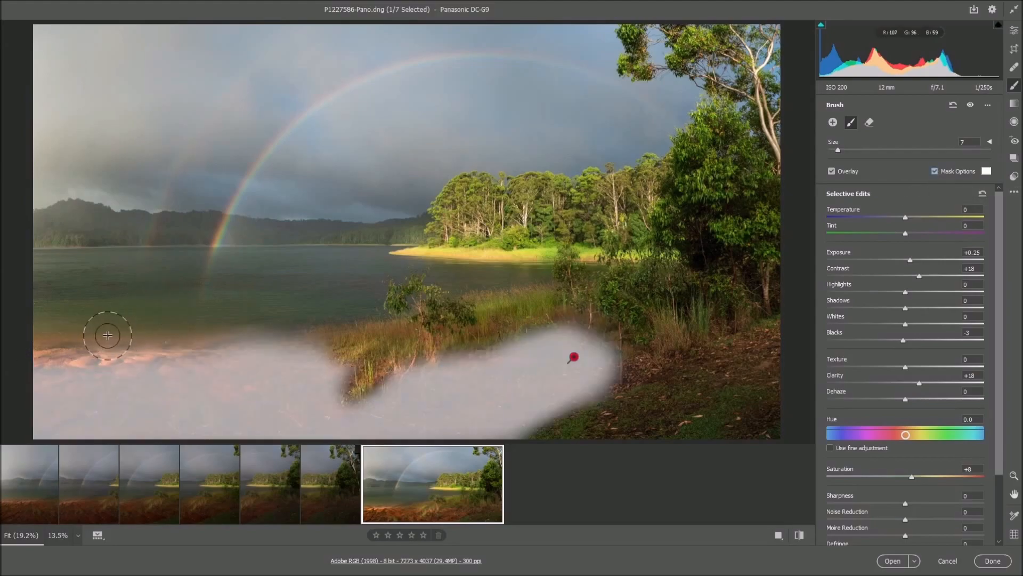
pyautogui.click(870, 122)
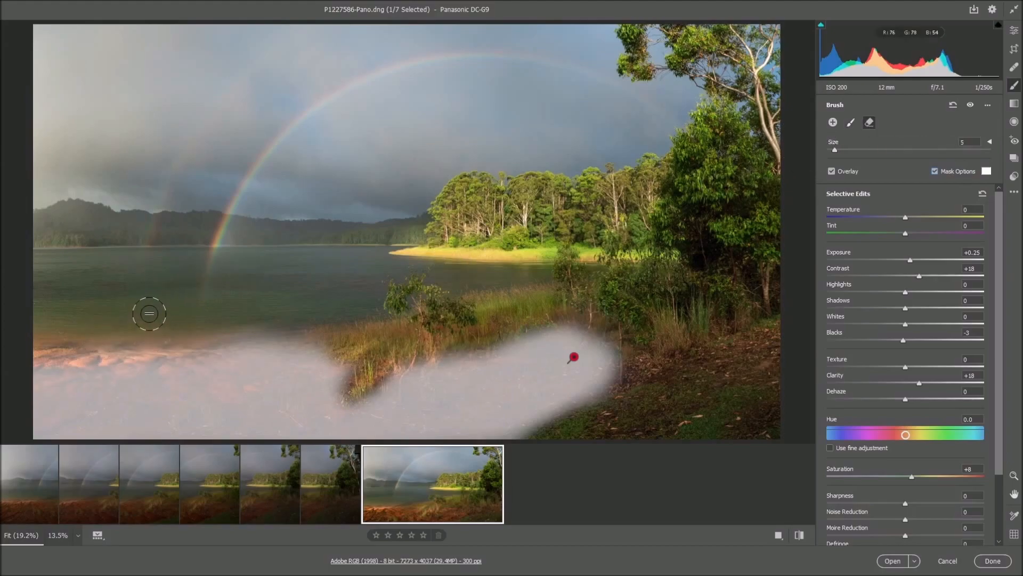
pyautogui.moveTo(167, 334)
pyautogui.mouseDown()
pyautogui.moveTo(77, 344)
pyautogui.moveTo(170, 334)
pyautogui.moveTo(29, 348)
pyautogui.moveTo(238, 320)
pyautogui.moveTo(175, 325)
pyautogui.moveTo(220, 317)
pyautogui.moveTo(180, 329)
pyautogui.moveTo(302, 320)
pyautogui.moveTo(276, 321)
pyautogui.moveTo(324, 333)
pyautogui.moveTo(155, 324)
pyautogui.moveTo(73, 349)
pyautogui.moveTo(134, 343)
pyautogui.moveTo(41, 347)
pyautogui.moveTo(208, 333)
pyautogui.mouseUp()
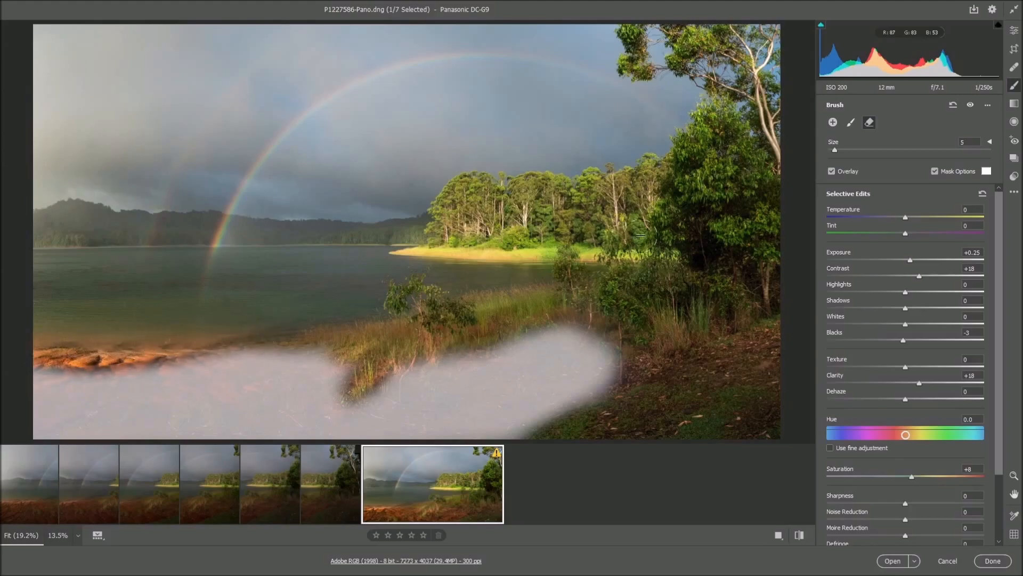
pyautogui.click(935, 172)
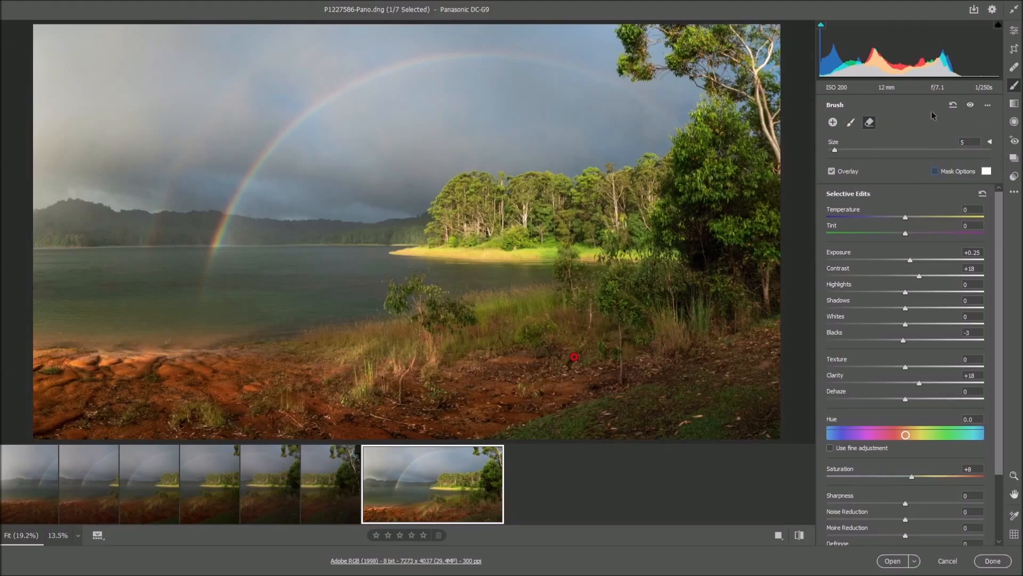
pyautogui.click(1014, 30)
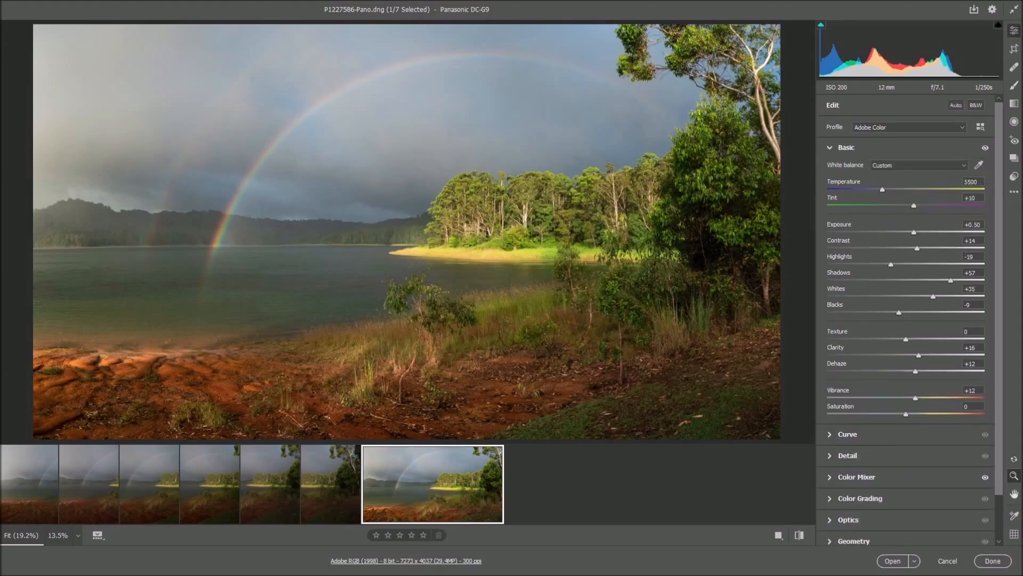
# - Set Sharpening to 53 in the Detail adjustments while checking the trees at 100% zoom
pyautogui.click(830, 149)
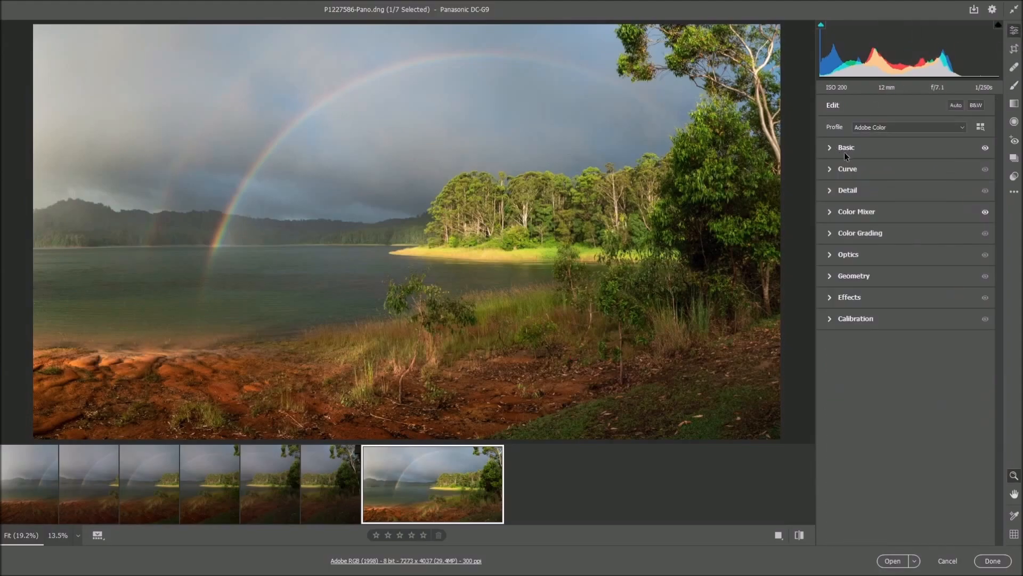
pyautogui.click(829, 190)
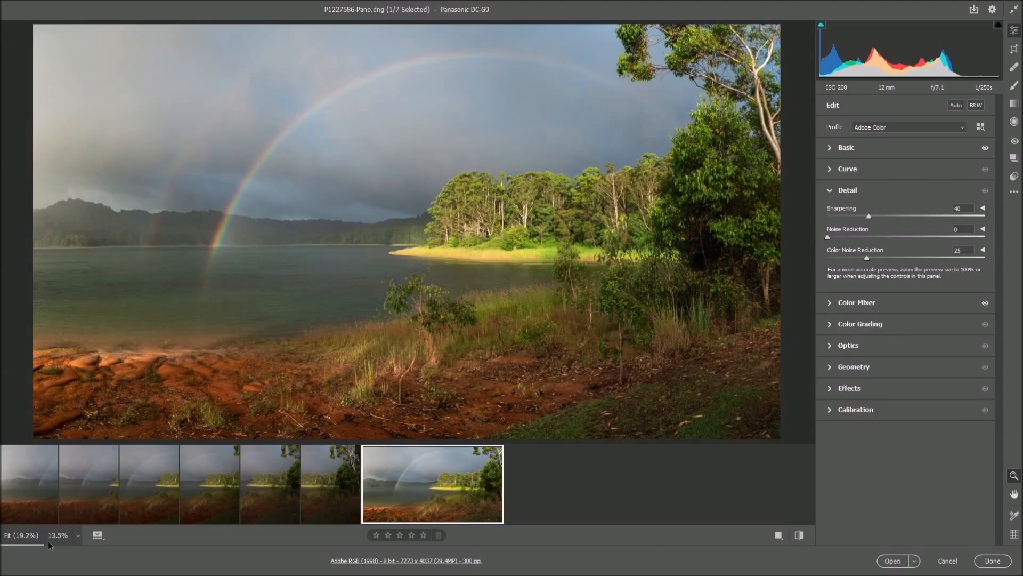
pyautogui.click(78, 536)
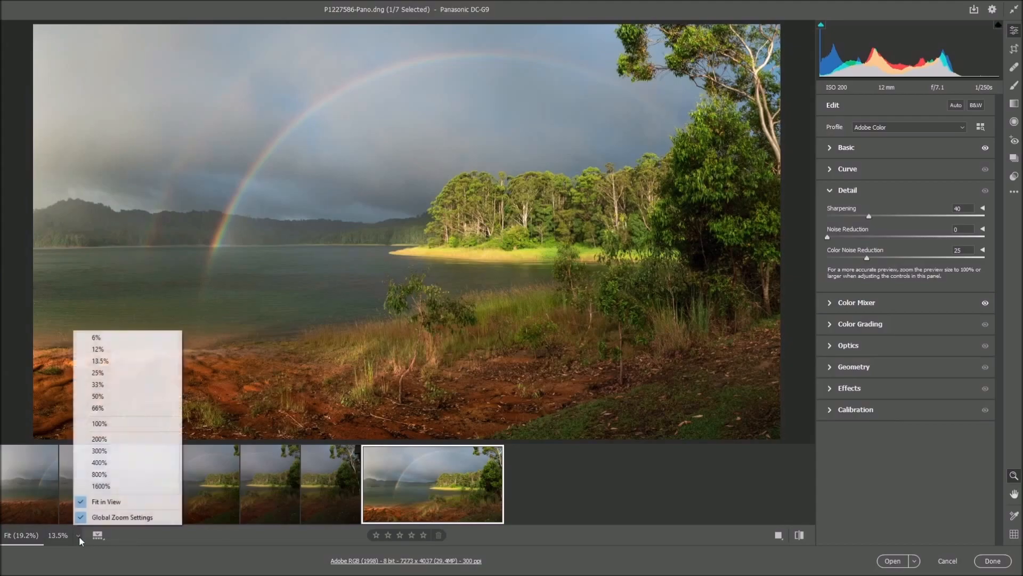
pyautogui.click(100, 423)
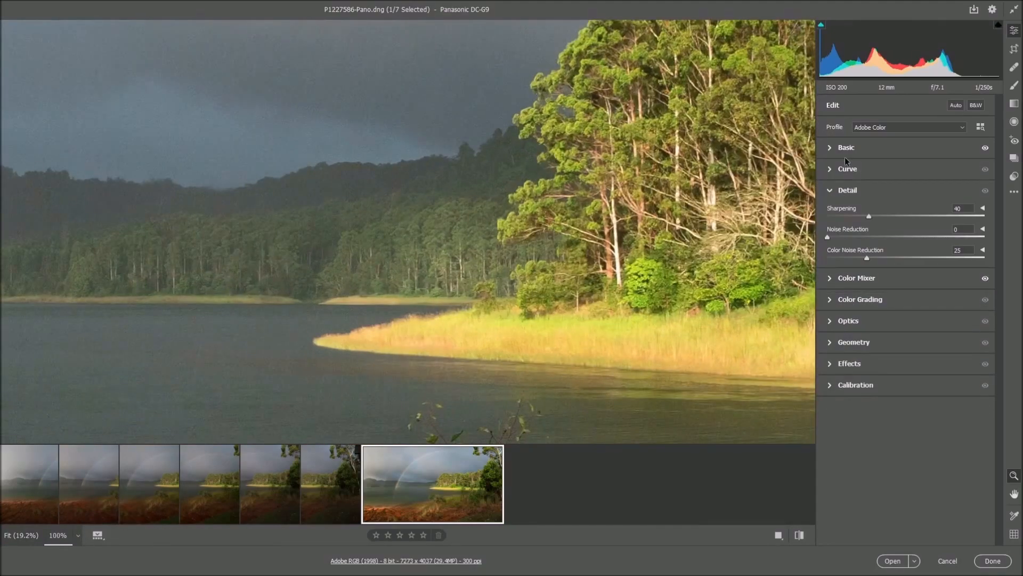
pyautogui.click(677, 166)
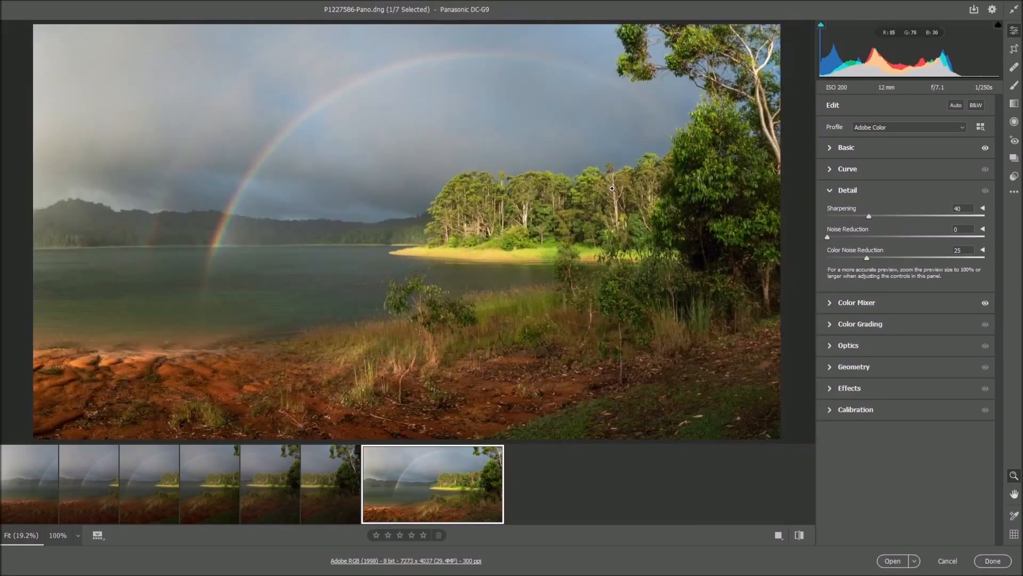
pyautogui.click(624, 199)
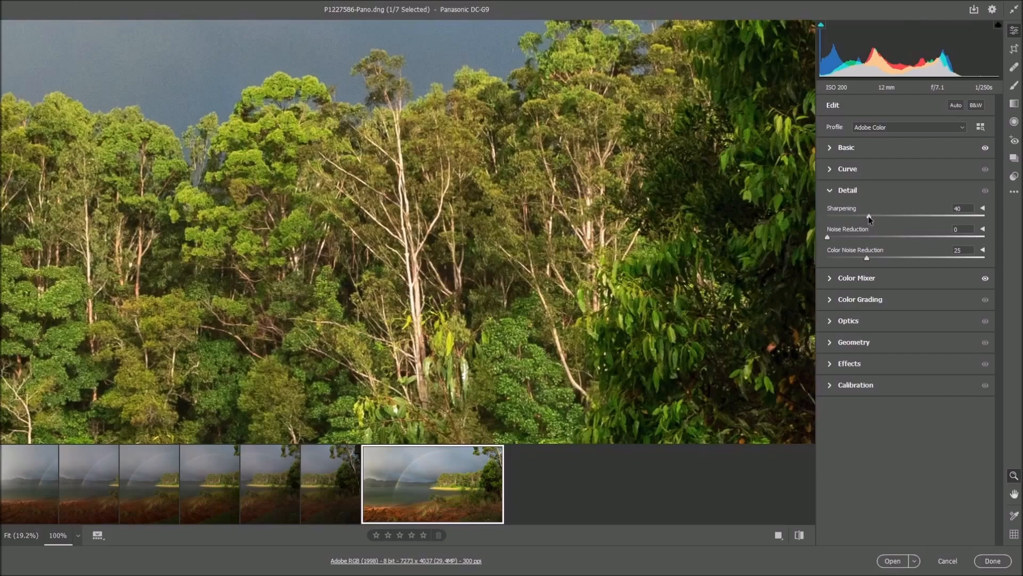
pyautogui.moveTo(870, 219); pyautogui.dragTo(871, 220)
pyautogui.moveTo(876, 219); pyautogui.dragTo(880, 219)
pyautogui.moveTo(882, 216); pyautogui.dragTo(883, 215)
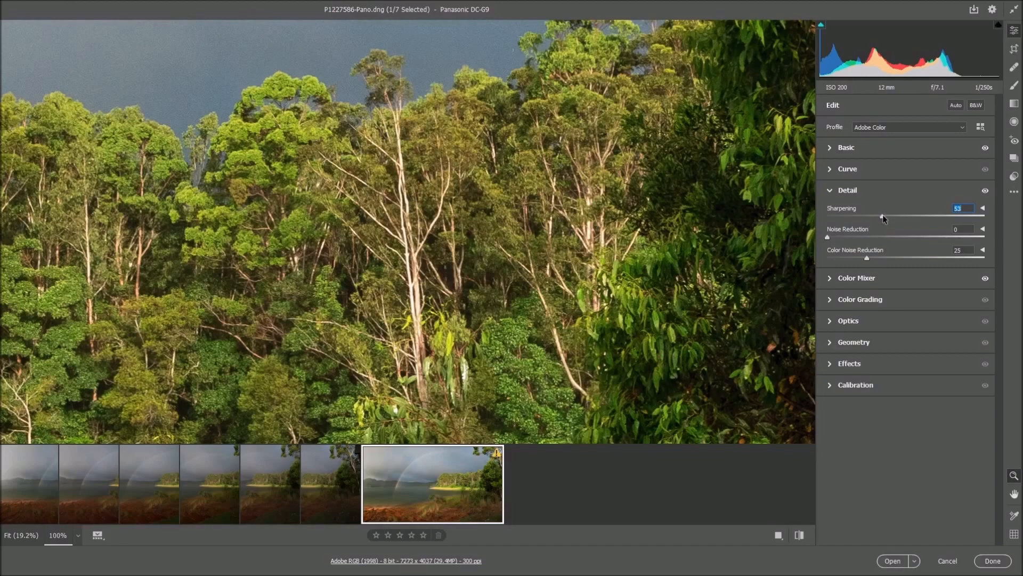
pyautogui.click(830, 190)
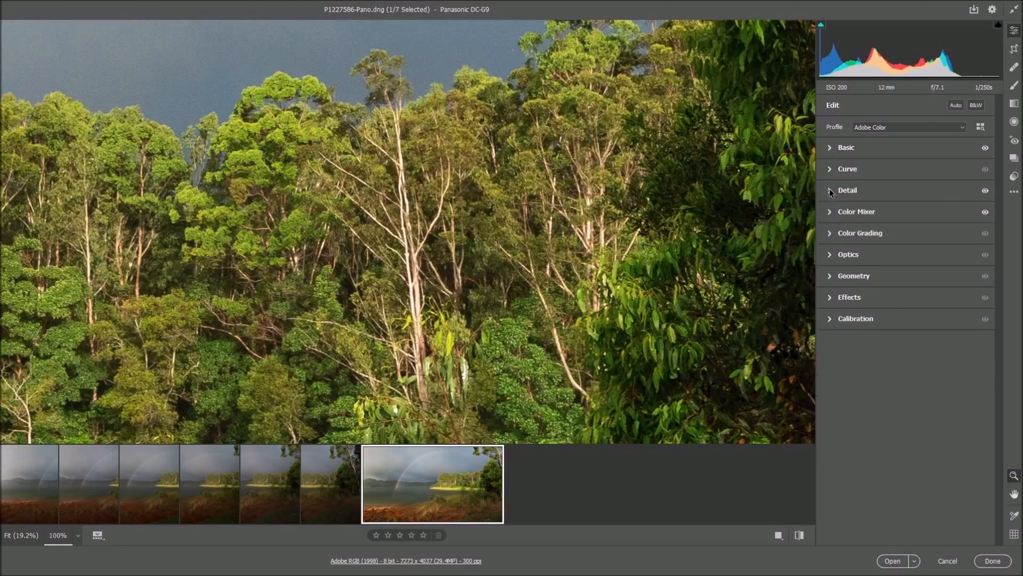
# - Turn on chromatic aberration removal for the panorama and open the image in Photoshop
pyautogui.click(829, 254)
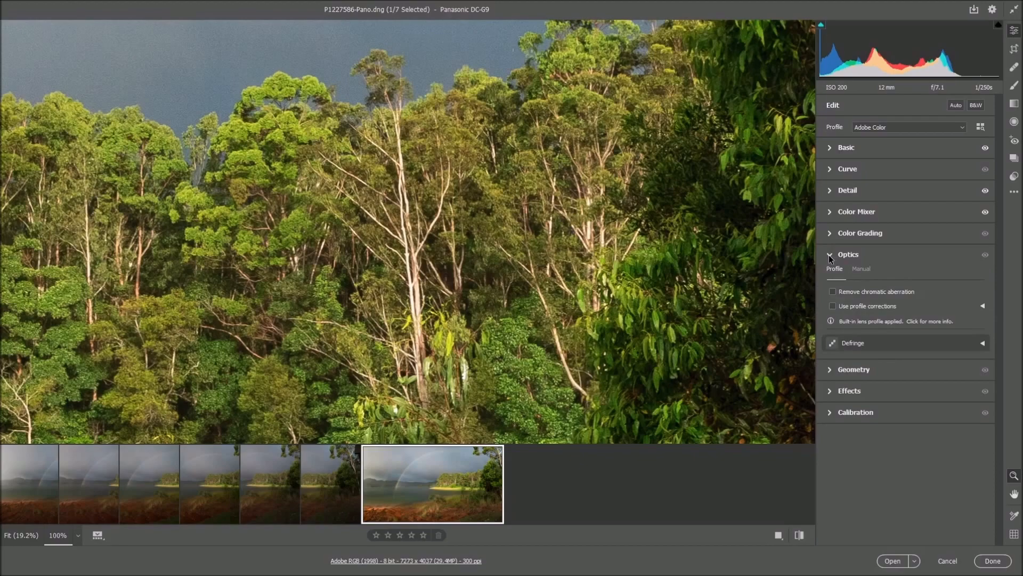
pyautogui.click(833, 291)
pyautogui.click(535, 230)
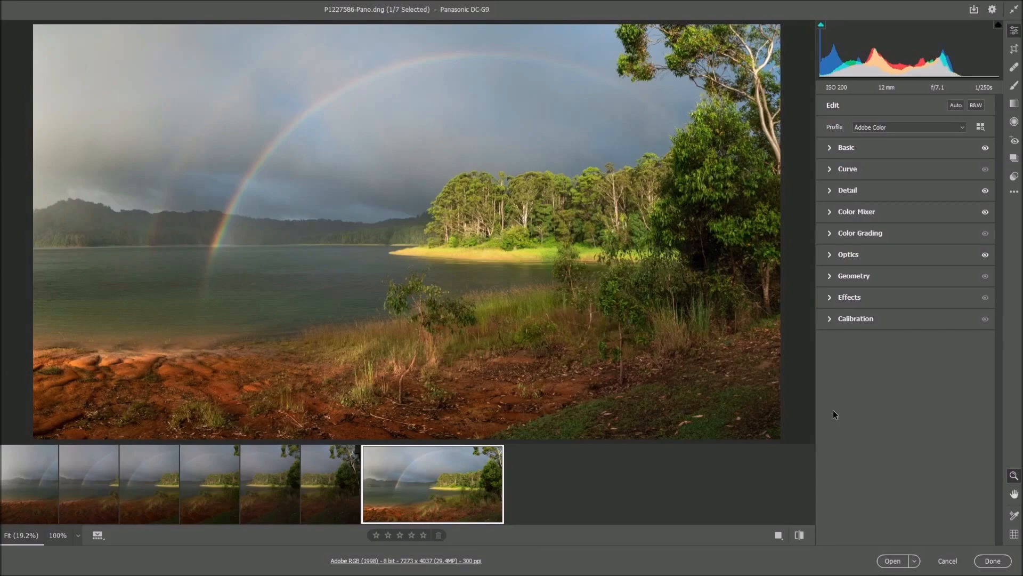
pyautogui.click(892, 560)
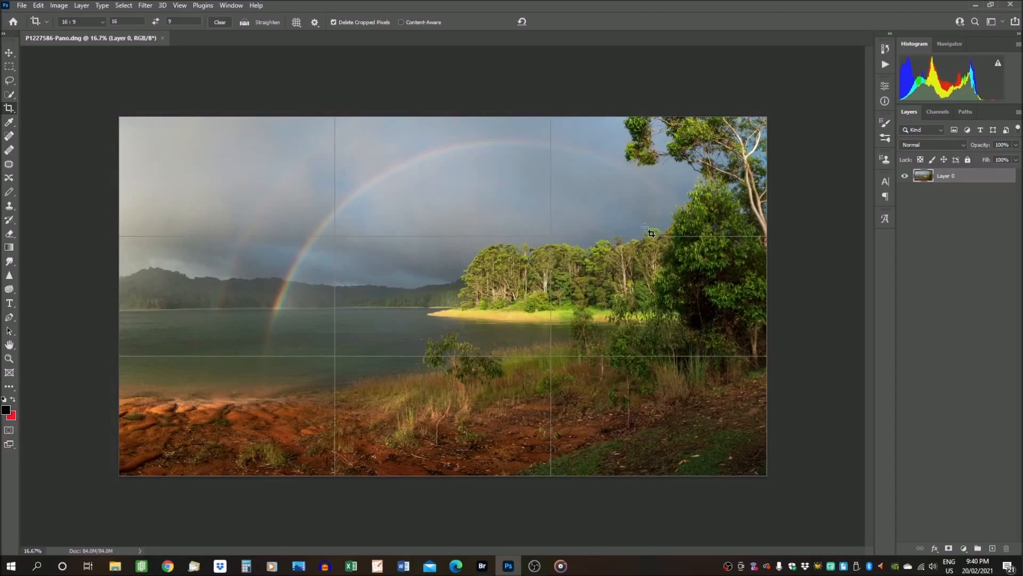
# - Try Auto Contrast on the panorama and undo it
pyautogui.click(58, 6)
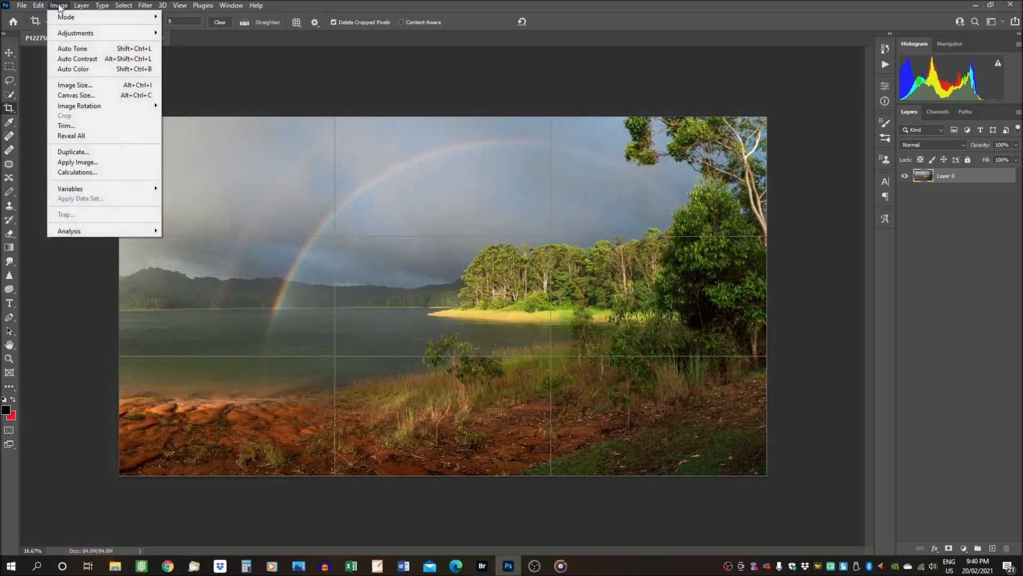
pyautogui.click(68, 60)
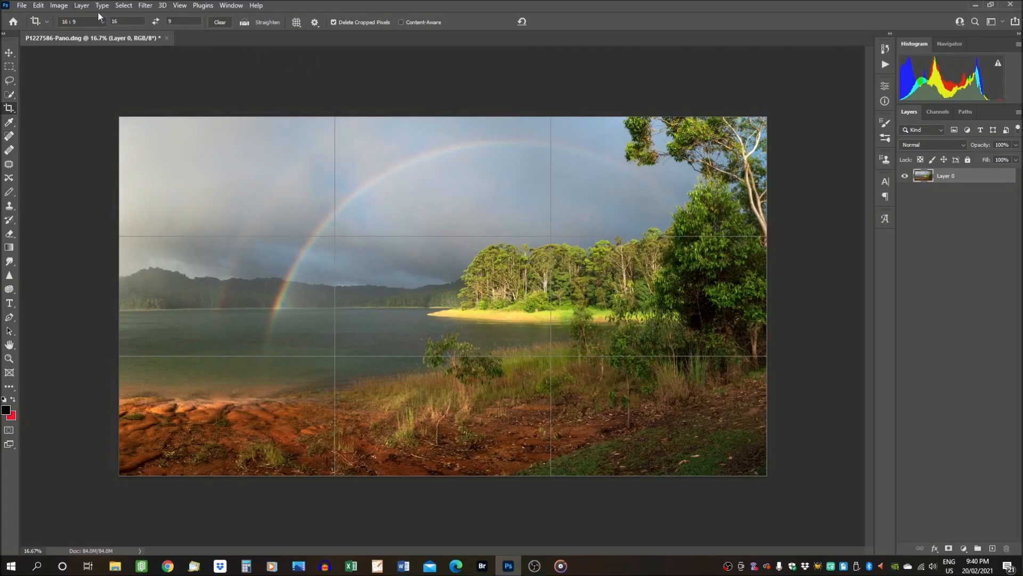
pyautogui.click(38, 6)
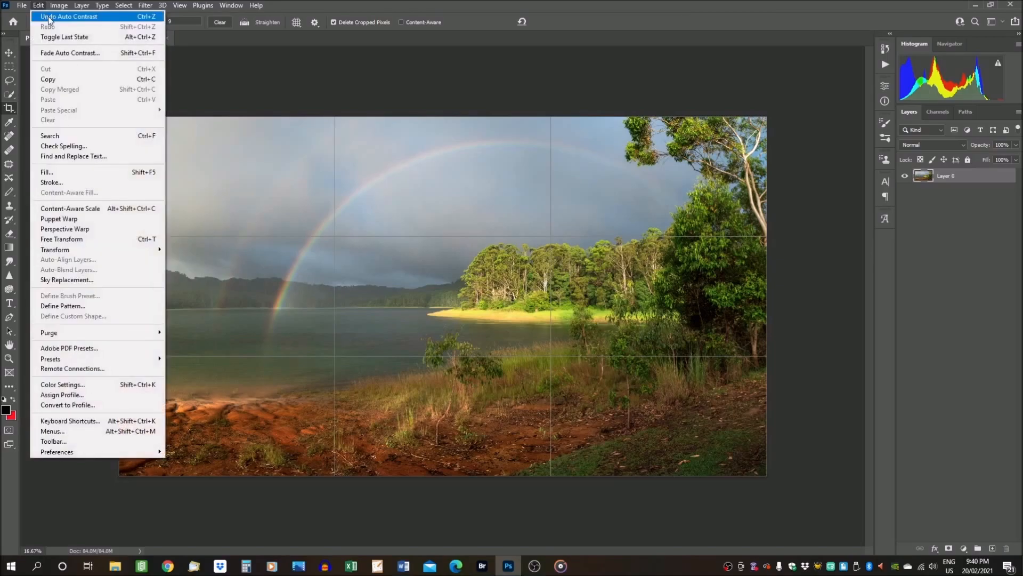
pyautogui.click(49, 17)
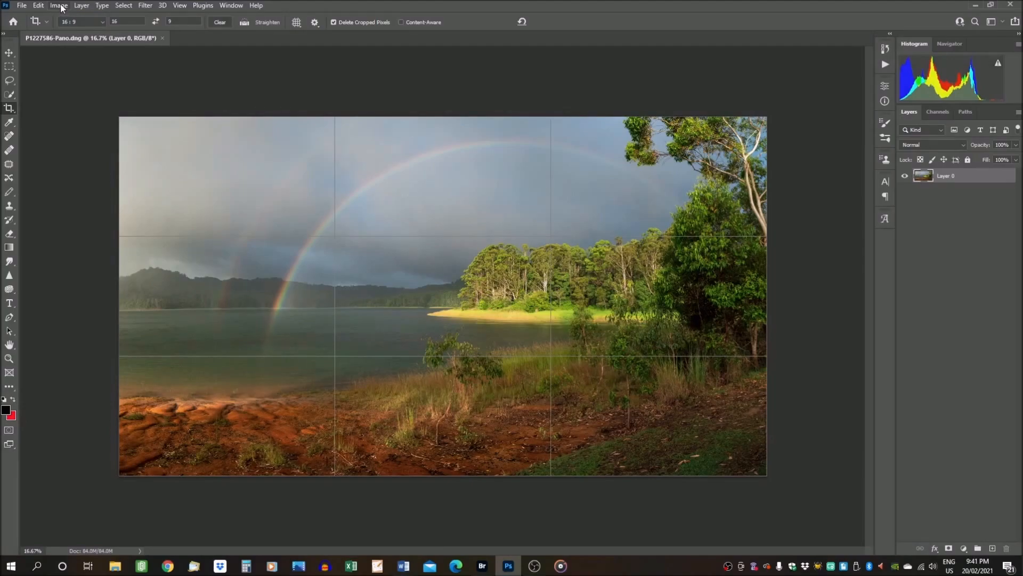
# - Apply a Levels adjustment to the panorama with the white input level at 236 and the midtones at 0.90
pyautogui.click(60, 7)
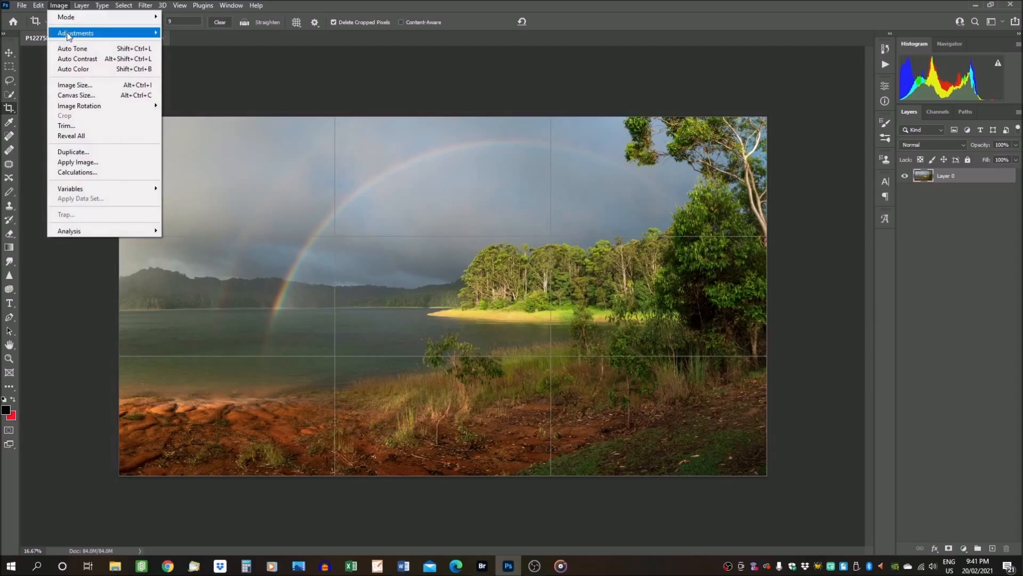
pyautogui.moveTo(69, 35)
pyautogui.click(199, 42)
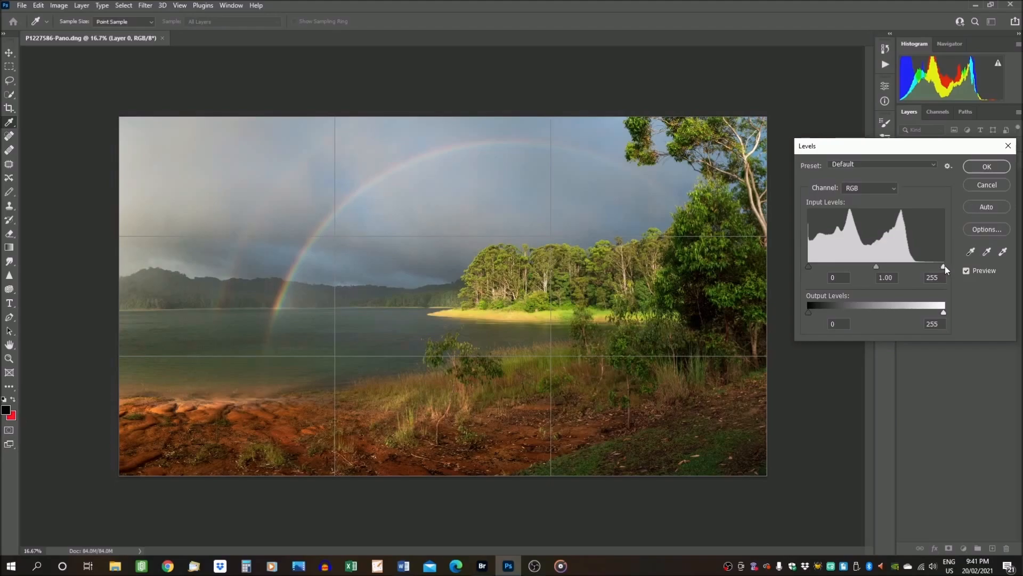
pyautogui.moveTo(944, 266); pyautogui.dragTo(936, 266)
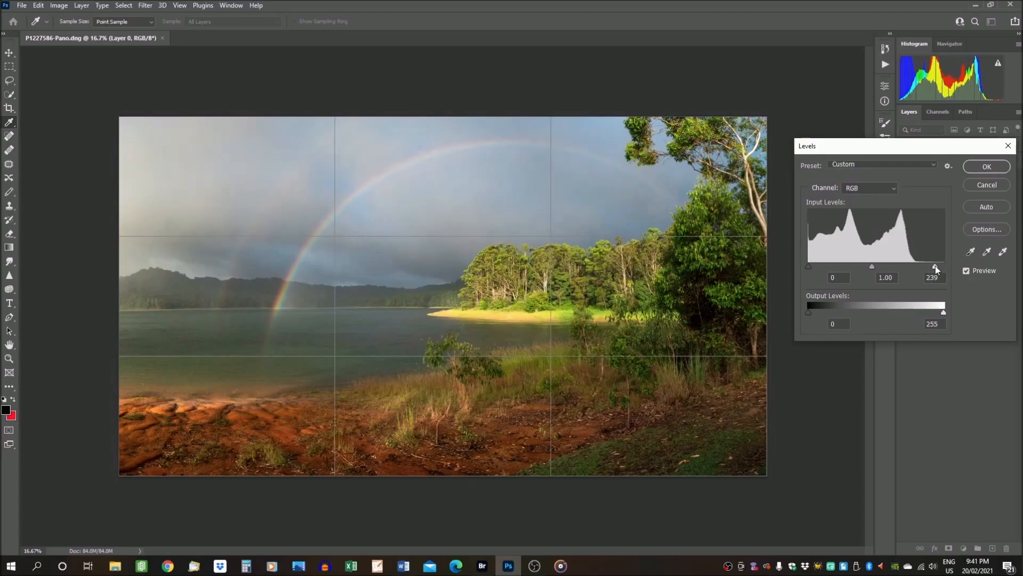
pyautogui.moveTo(936, 267); pyautogui.dragTo(934, 267)
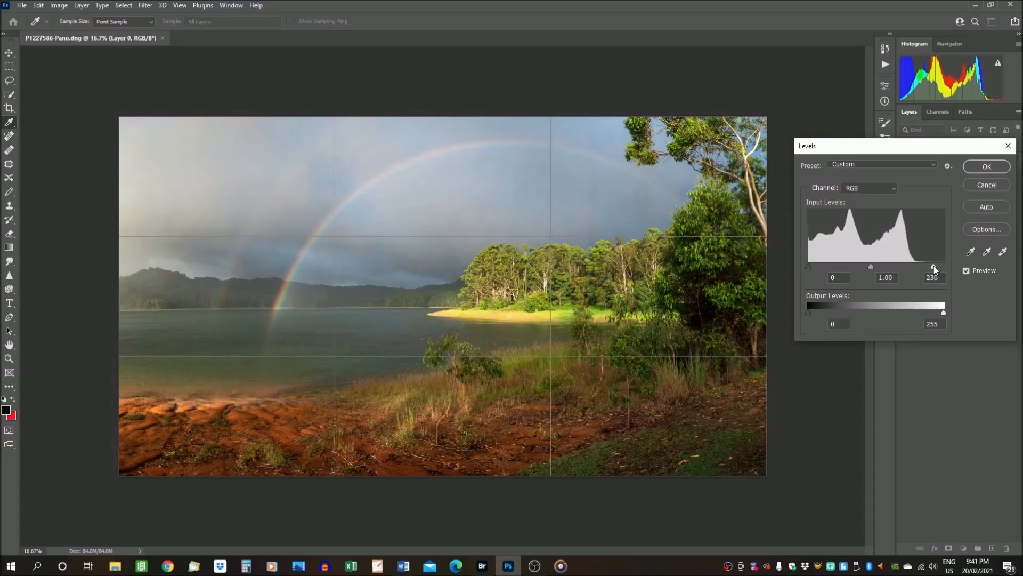
pyautogui.click(935, 267)
pyautogui.moveTo(870, 266); pyautogui.dragTo(875, 267)
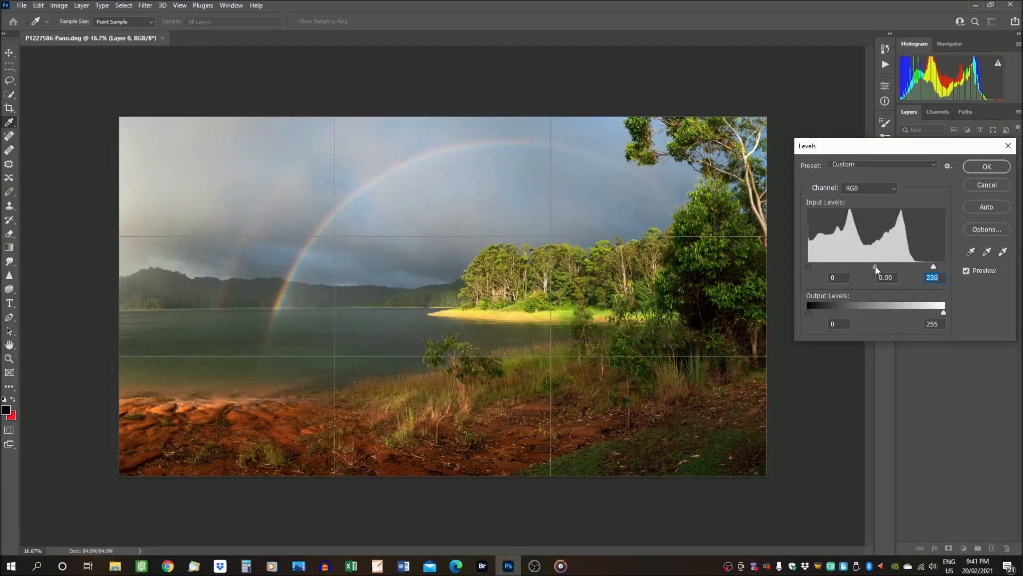
pyautogui.click(876, 267)
pyautogui.click(987, 166)
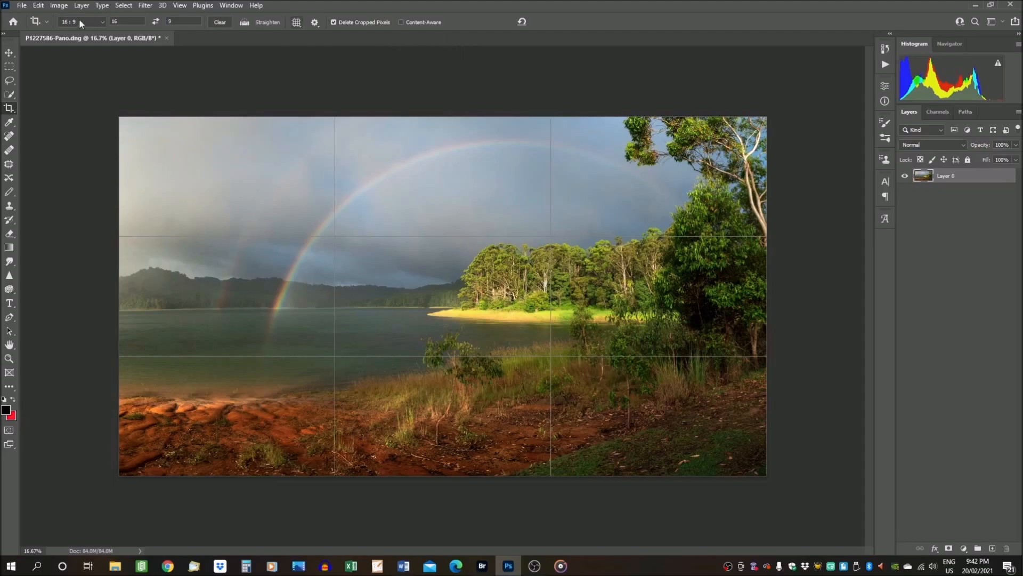
# - Save a JPEG copy named P1227586-Pano.jpg on the computer in the Redbubble folder at quality 12
pyautogui.click(22, 6)
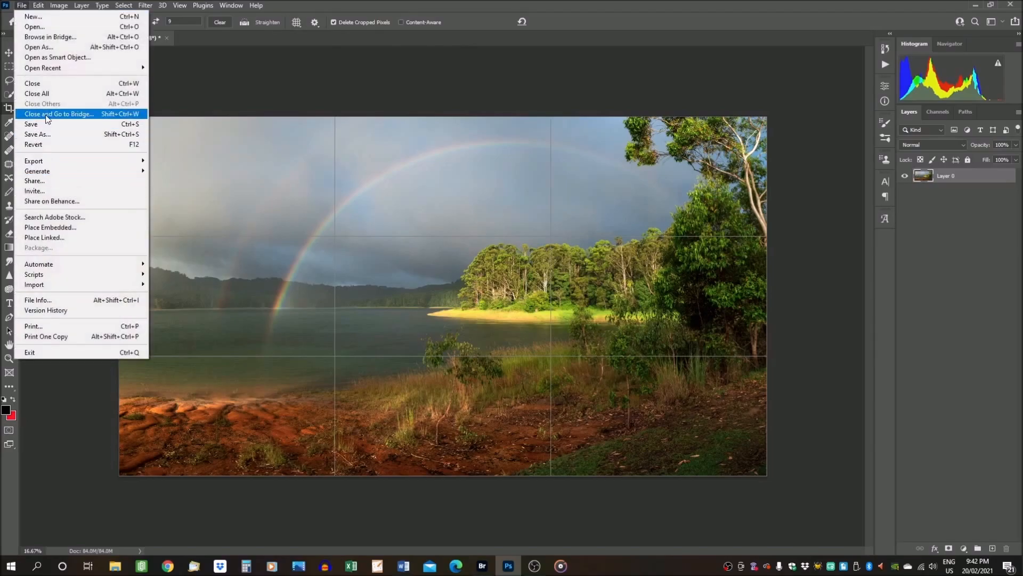
pyautogui.click(49, 136)
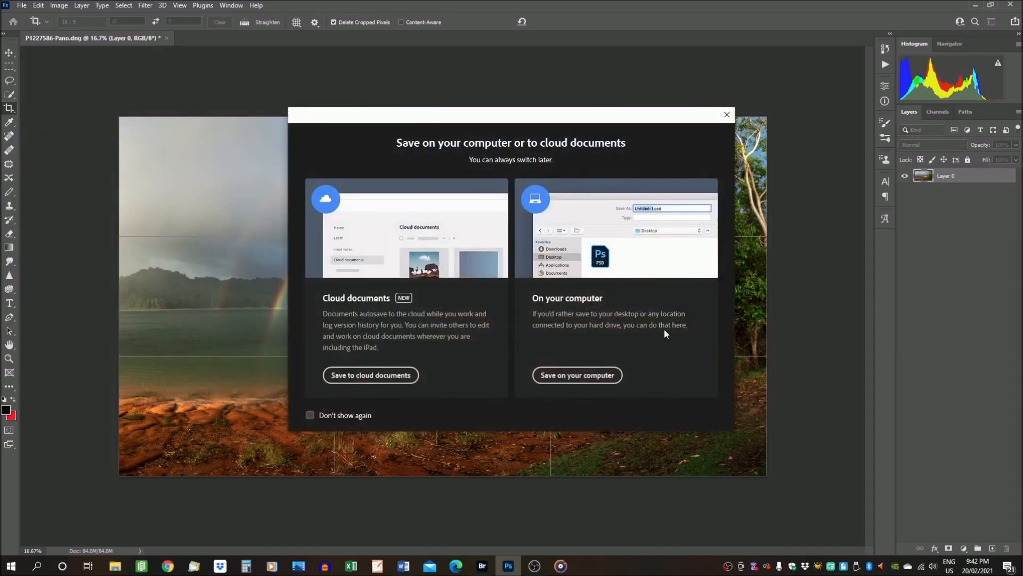
pyautogui.click(589, 375)
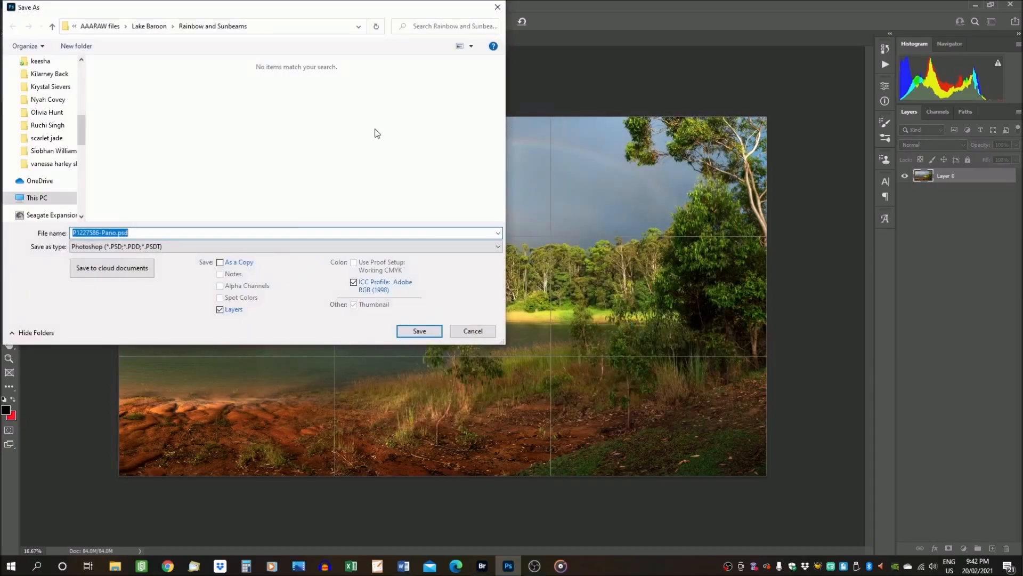
pyautogui.moveTo(83, 122); pyautogui.dragTo(84, 186)
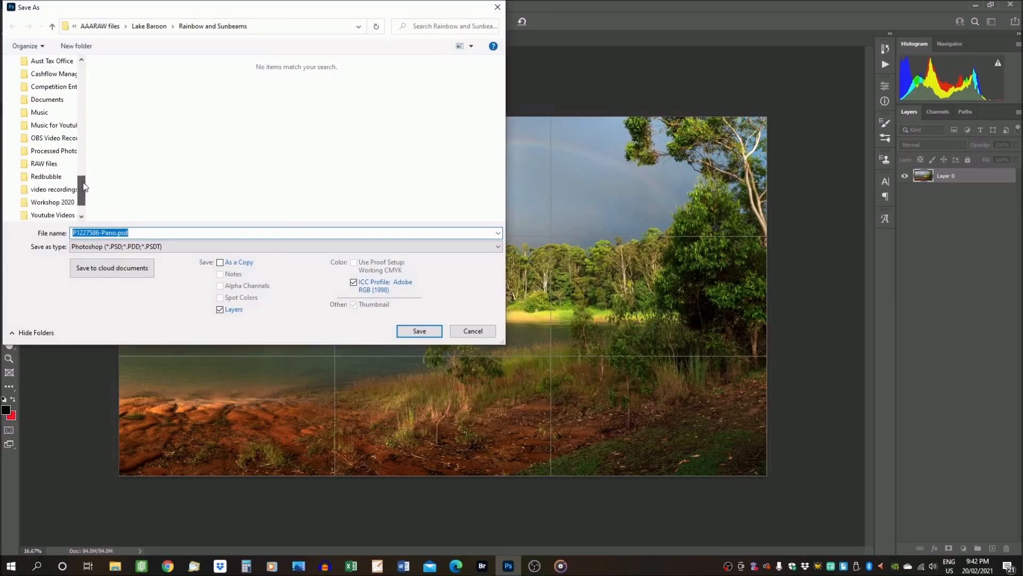
pyautogui.click(53, 179)
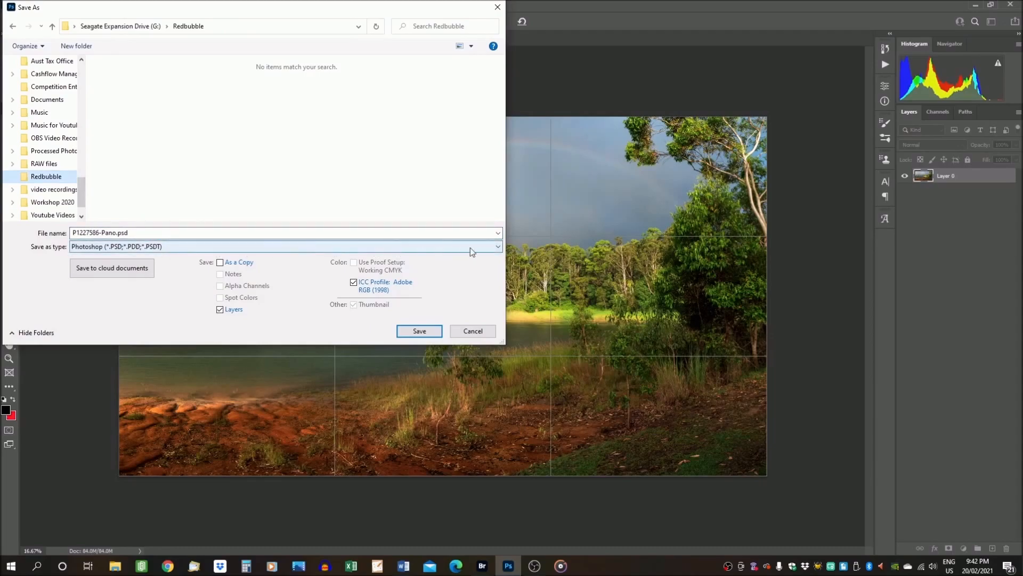
pyautogui.click(500, 248)
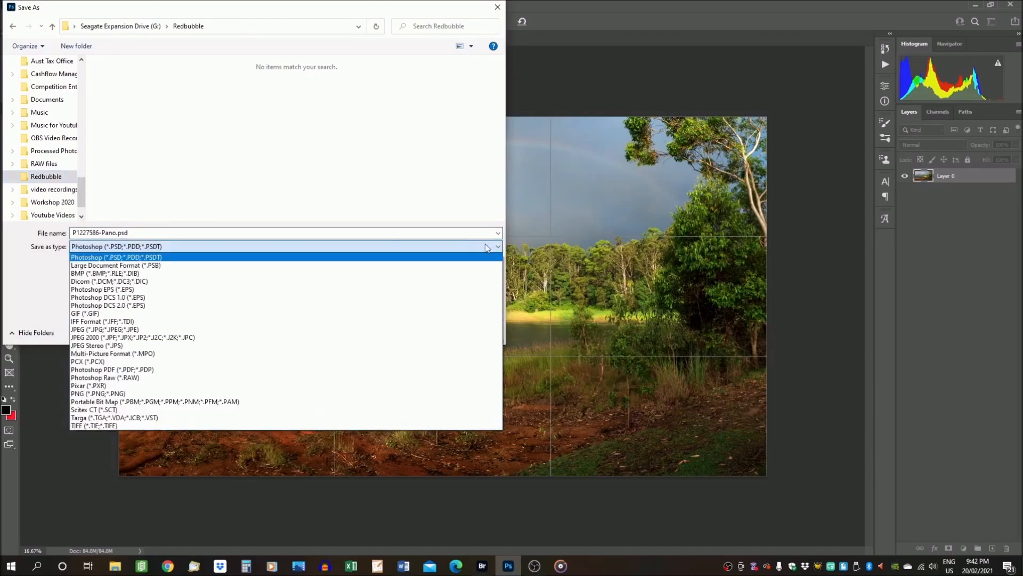
pyautogui.click(248, 329)
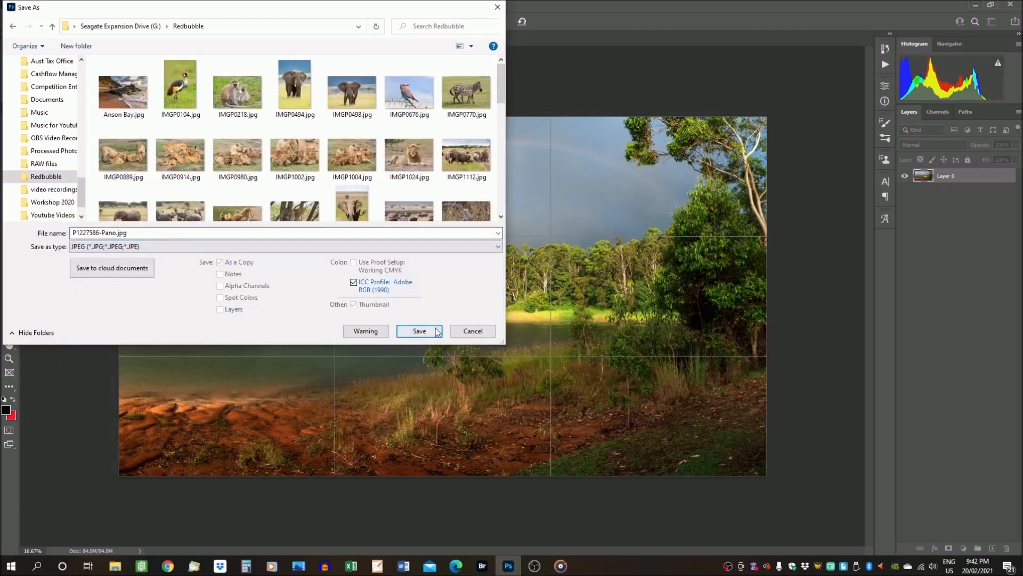
pyautogui.click(419, 331)
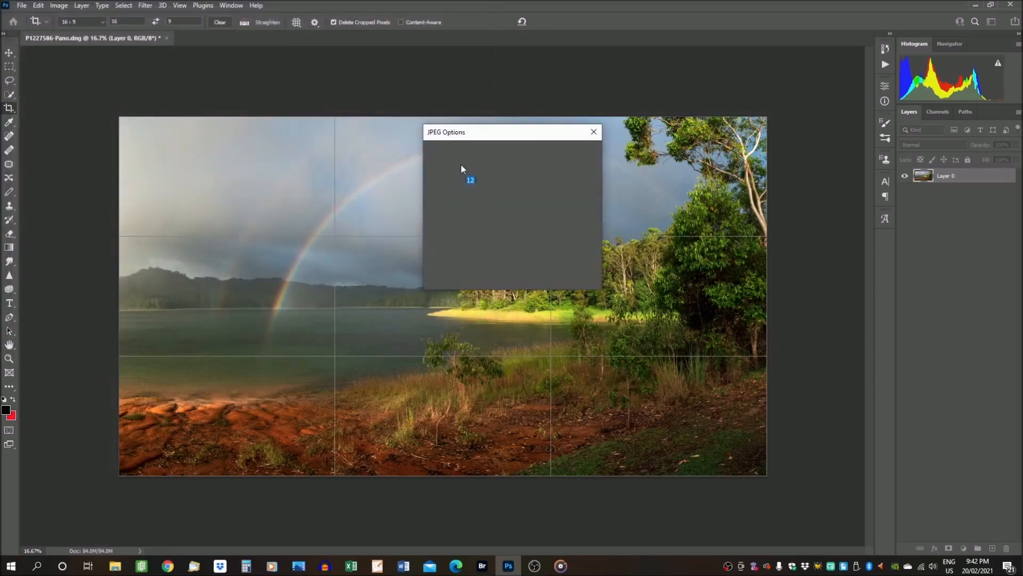
pyautogui.click(575, 153)
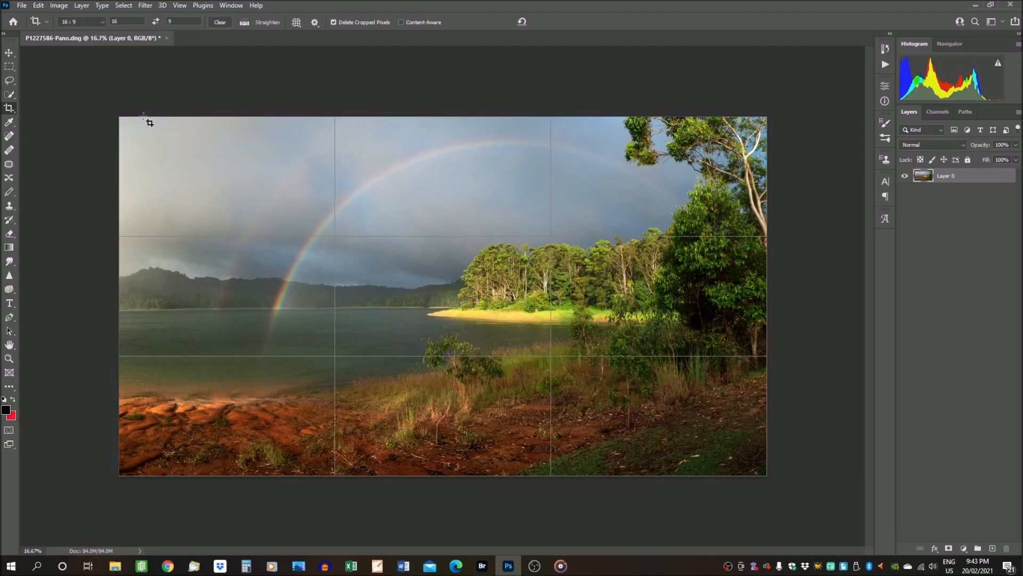
# - Crop a narrow strip off the panorama's left edge at the 16:9 ratio, leaving about 7168 × 4032 px
pyautogui.moveTo(148, 123); pyautogui.dragTo(764, 479)
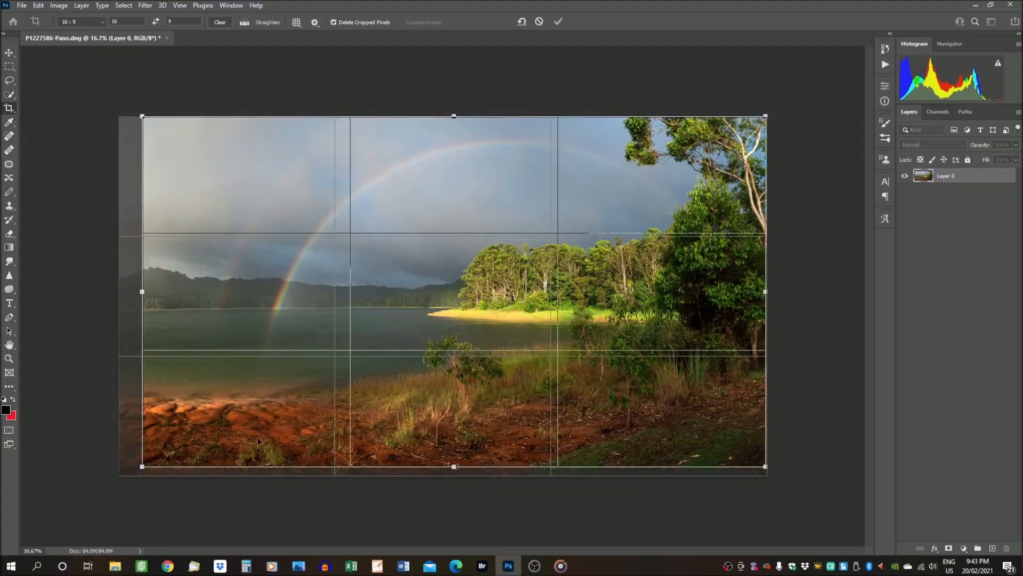
pyautogui.moveTo(138, 469); pyautogui.dragTo(127, 478)
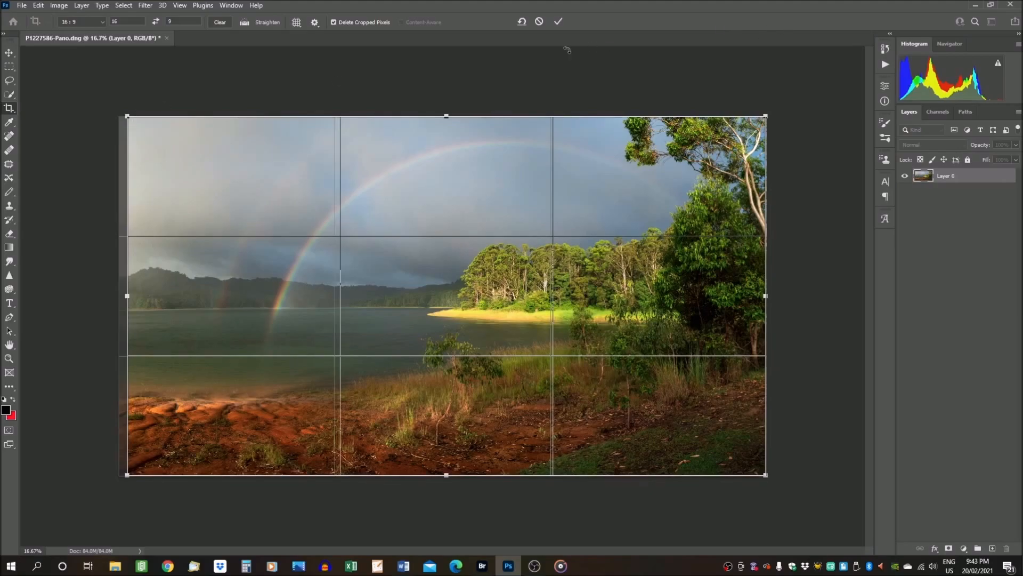
pyautogui.click(557, 21)
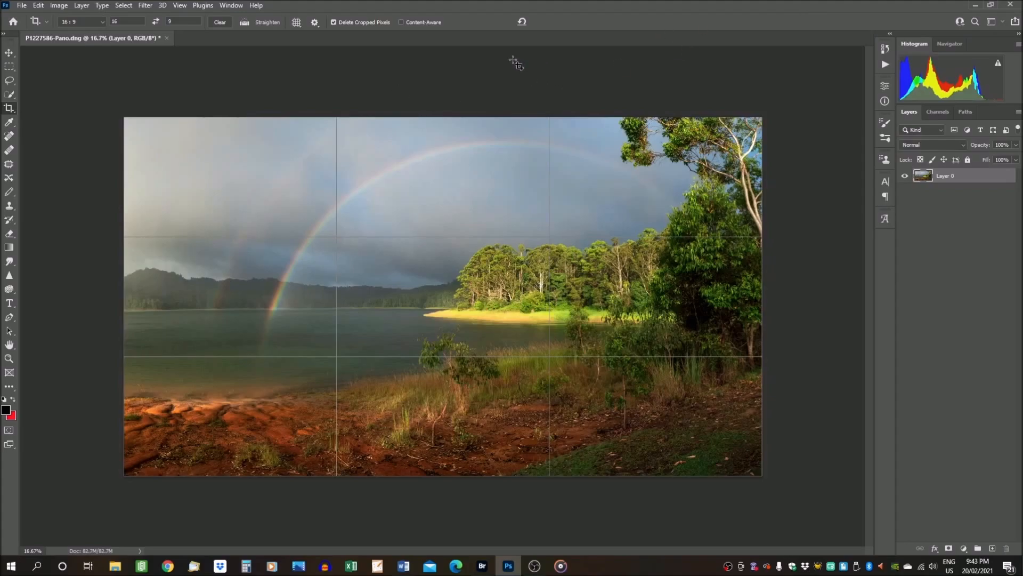
# - Resize the panorama to 2560 px wide by 1440 px high with automatic resampling
pyautogui.click(58, 7)
pyautogui.click(64, 83)
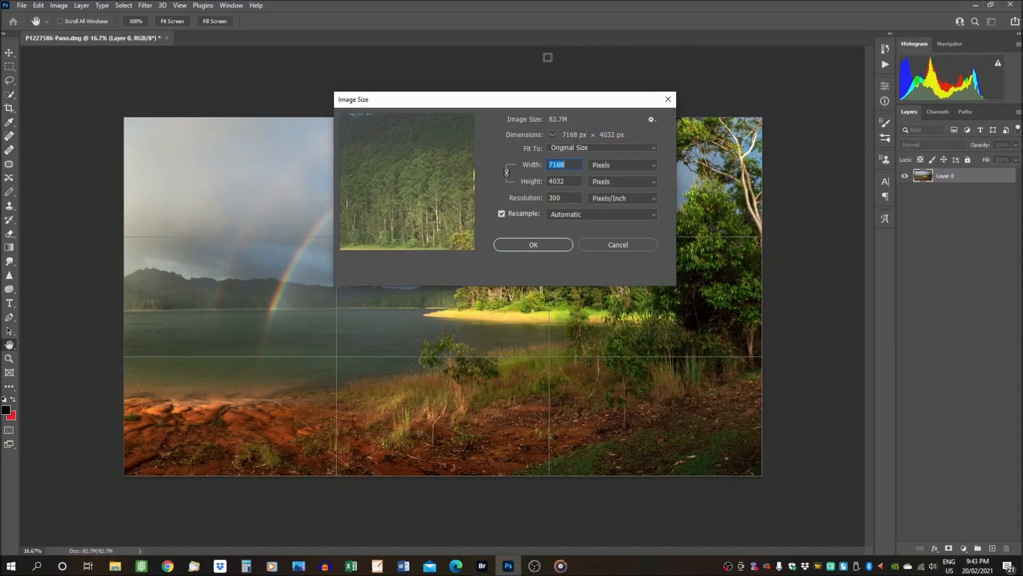
pyautogui.write('2560')
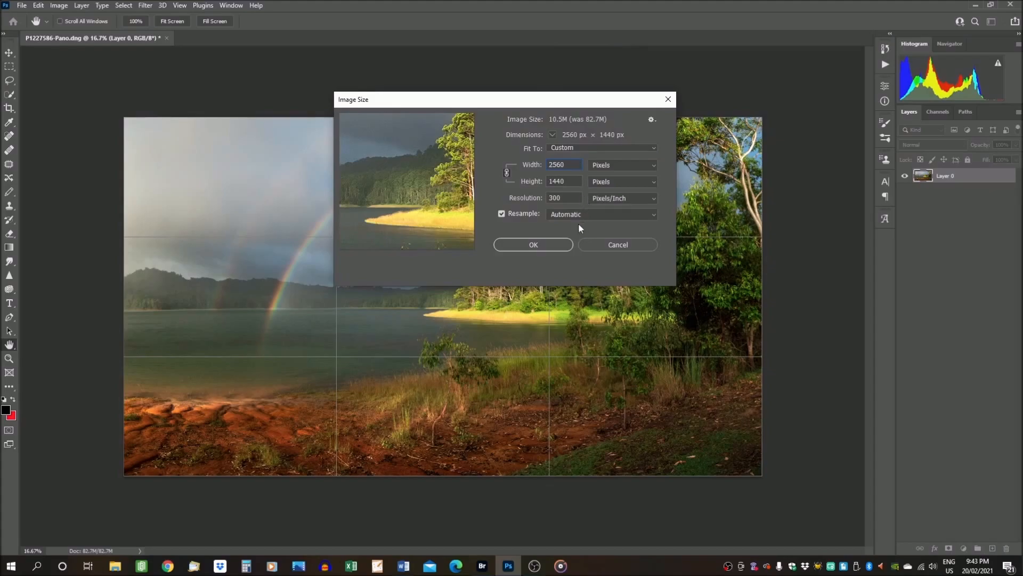
pyautogui.click(546, 246)
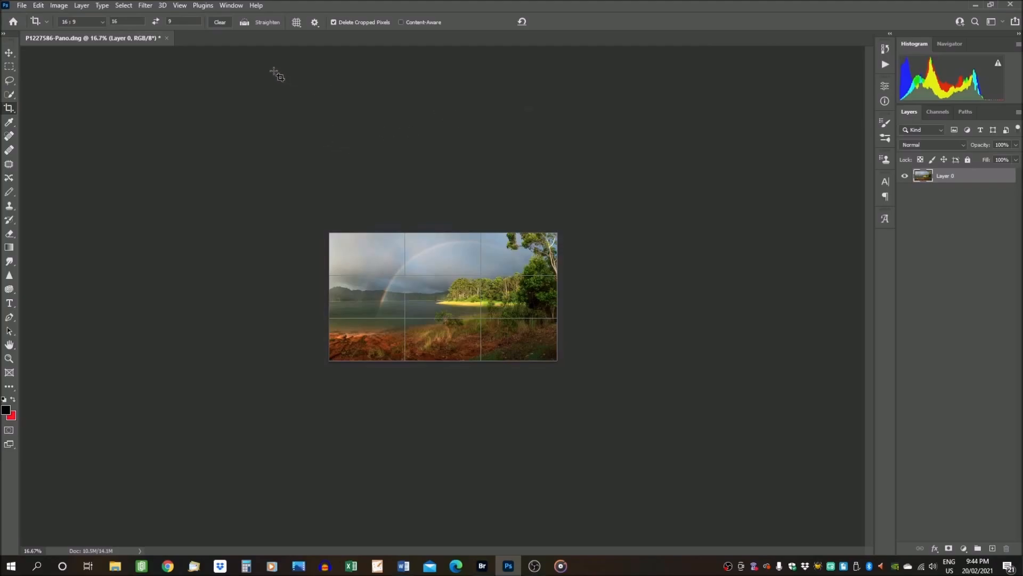
# - Export the resized image with Save for Web as a JPEG High file named P1227586-Pano.jpg in the glasshouse pano folder
pyautogui.click(180, 6)
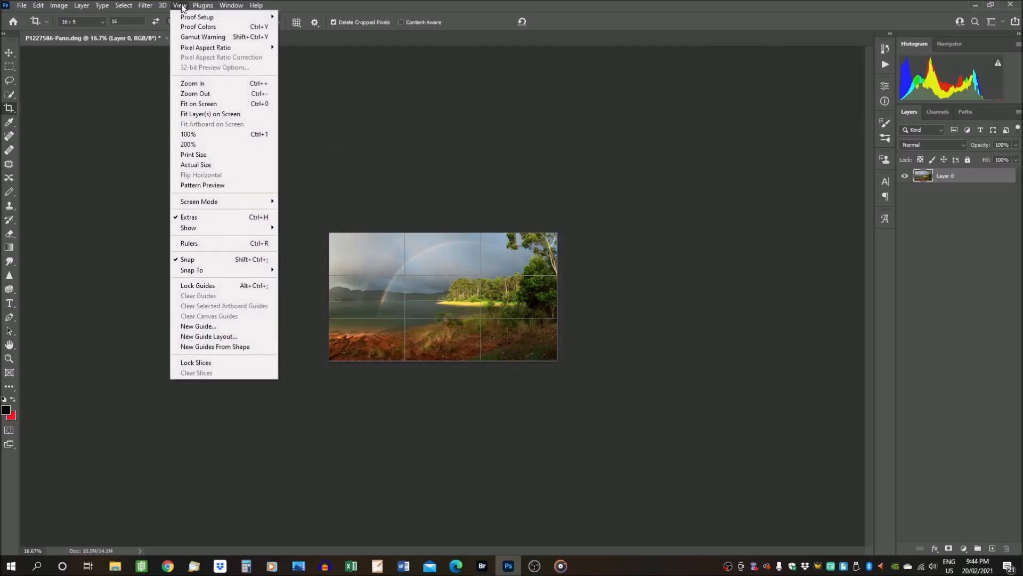
pyautogui.click(193, 135)
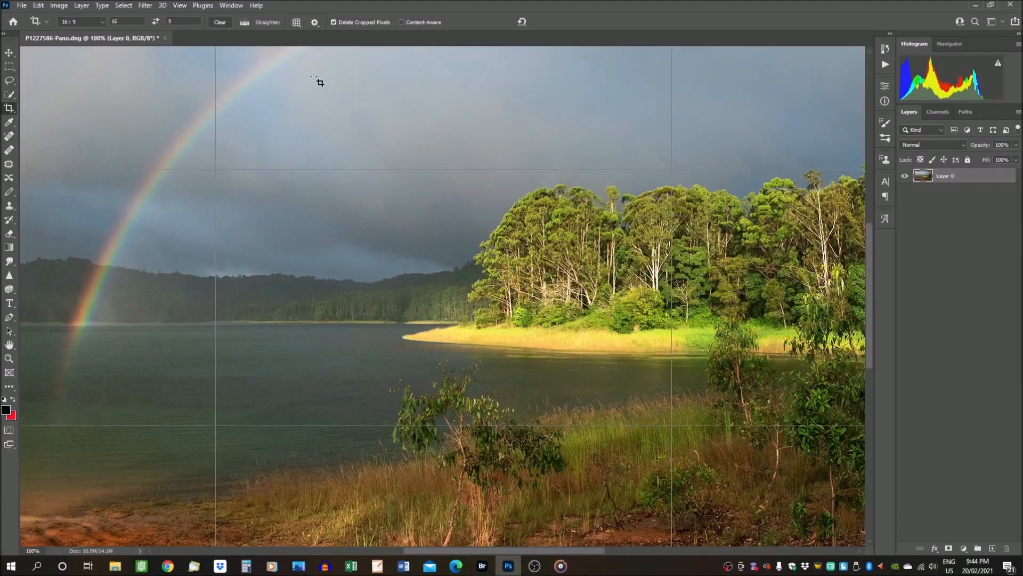
pyautogui.click(22, 7)
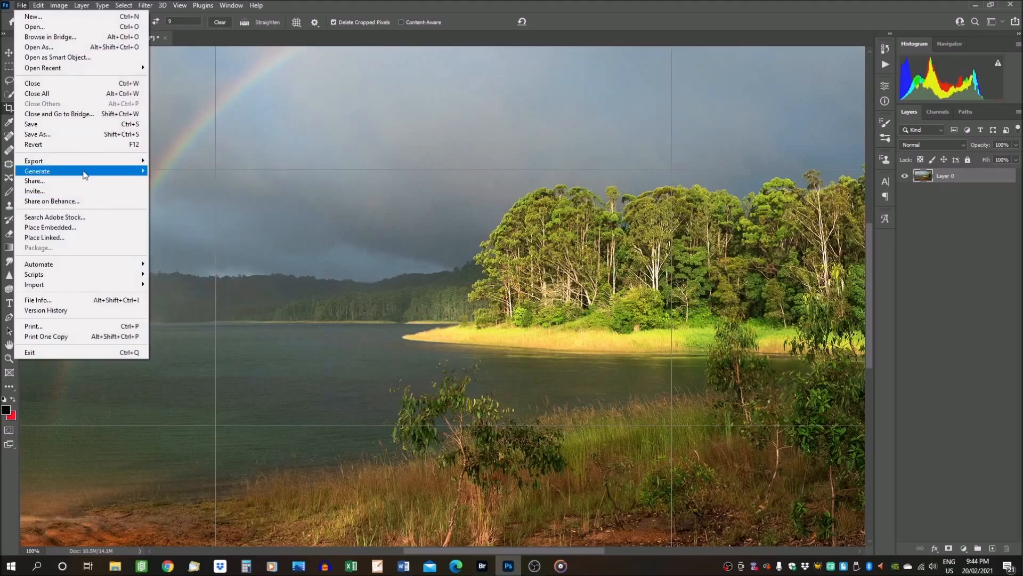
pyautogui.moveTo(80, 161)
pyautogui.click(188, 203)
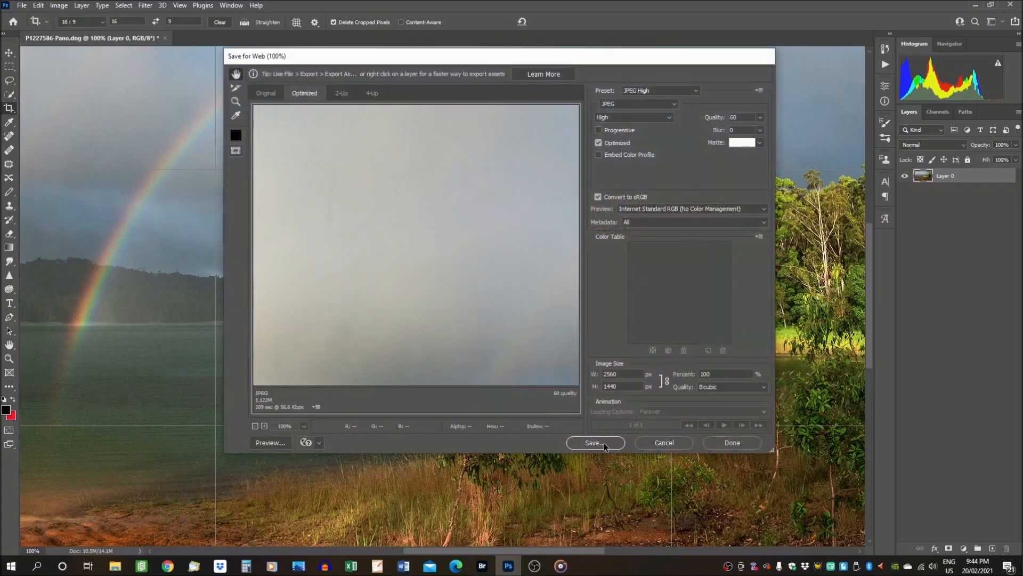
pyautogui.click(603, 442)
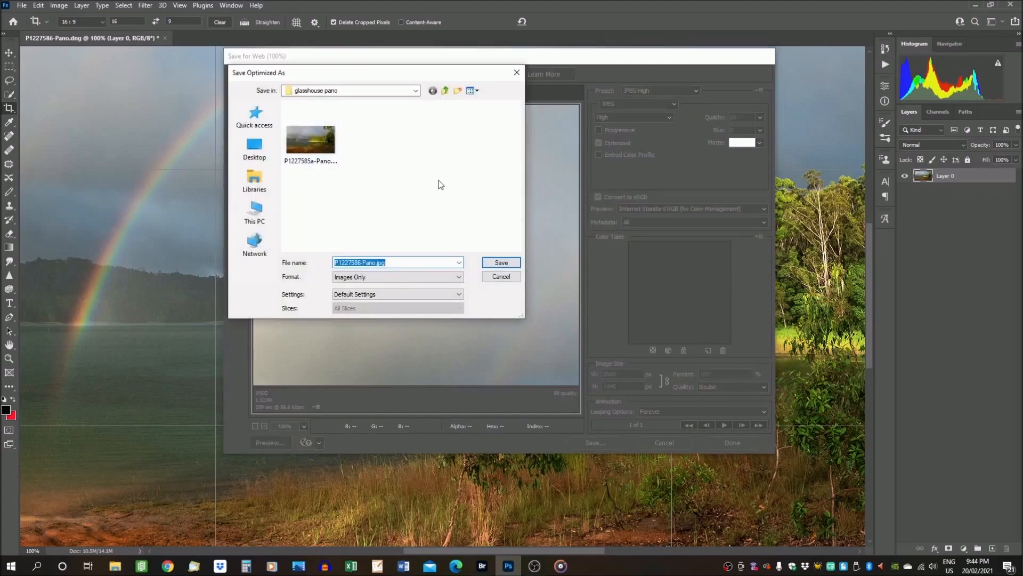
pyautogui.click(502, 262)
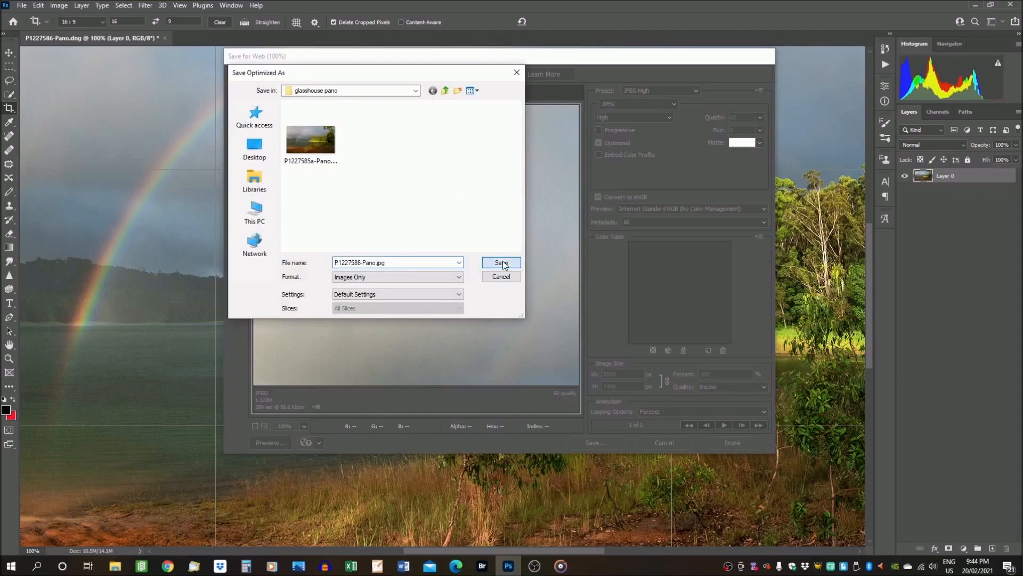